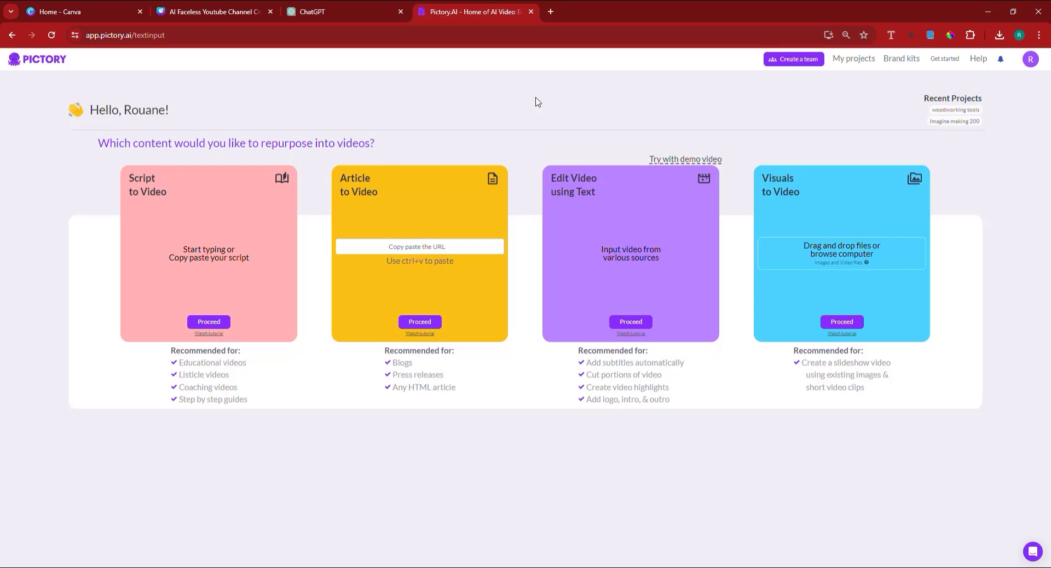
# Start a Script to Video project and name the video "Moitvation Video".
pyautogui.click(214, 321)
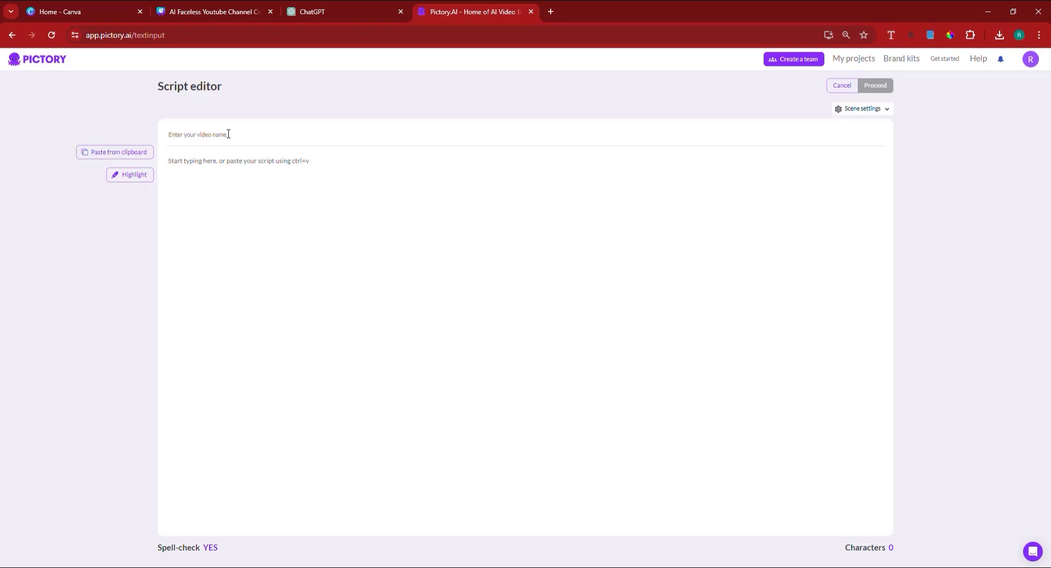
pyautogui.write('Moltvation Video')
# Switch to ChatGPT and request a motivation text for a 3 minute motivational video, with every phrase separated and kept short.
pyautogui.click(322, 8)
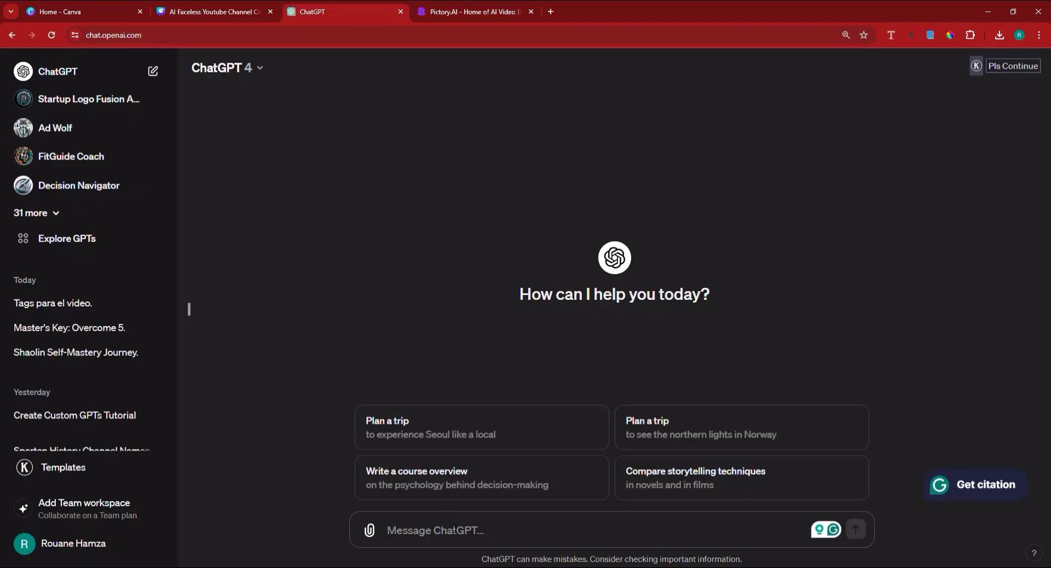
pyautogui.write('write a ml')
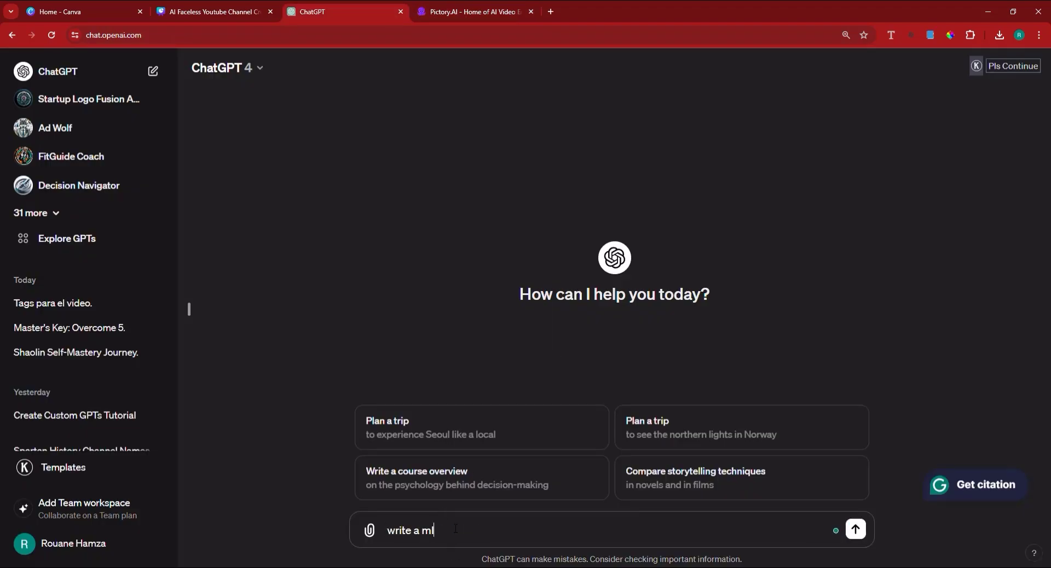
pyautogui.press('BackSpace')
pyautogui.write('otivation text that I can use')
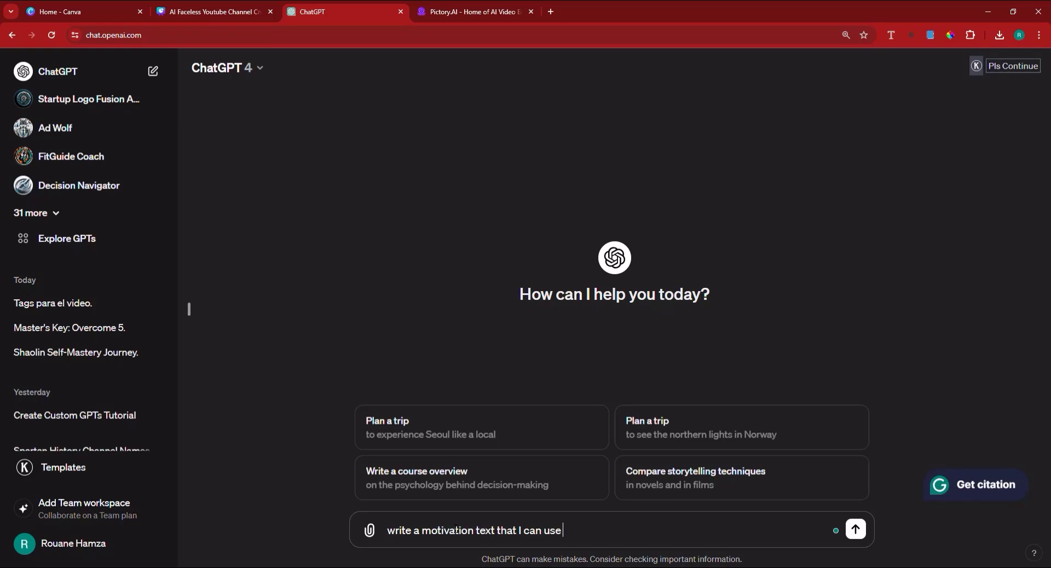
pyautogui.write(' to create a 3 minute')
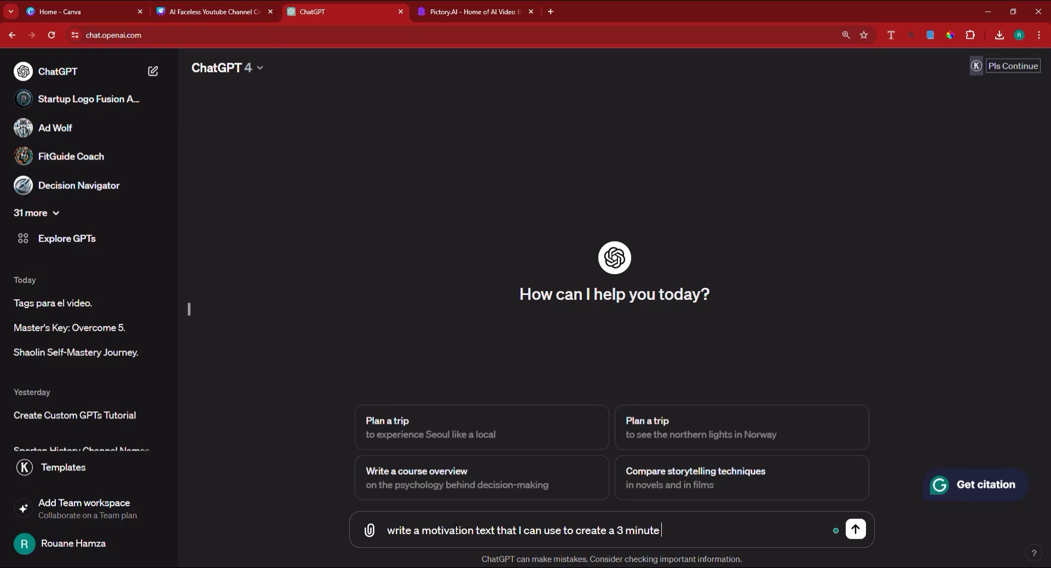
pyautogui.write(' motivational video, separate ev')
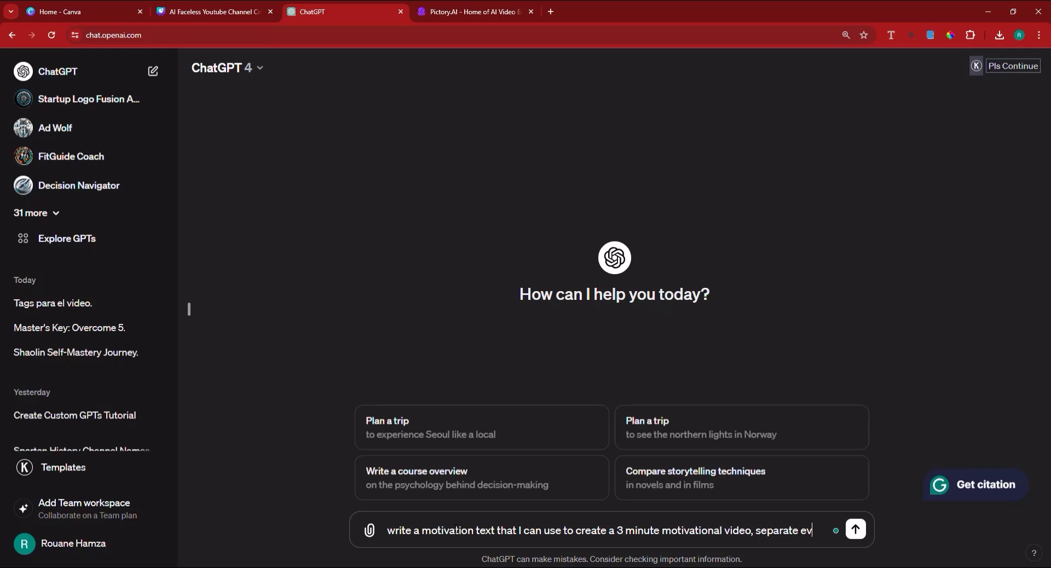
pyautogui.write('ery phrase, an')
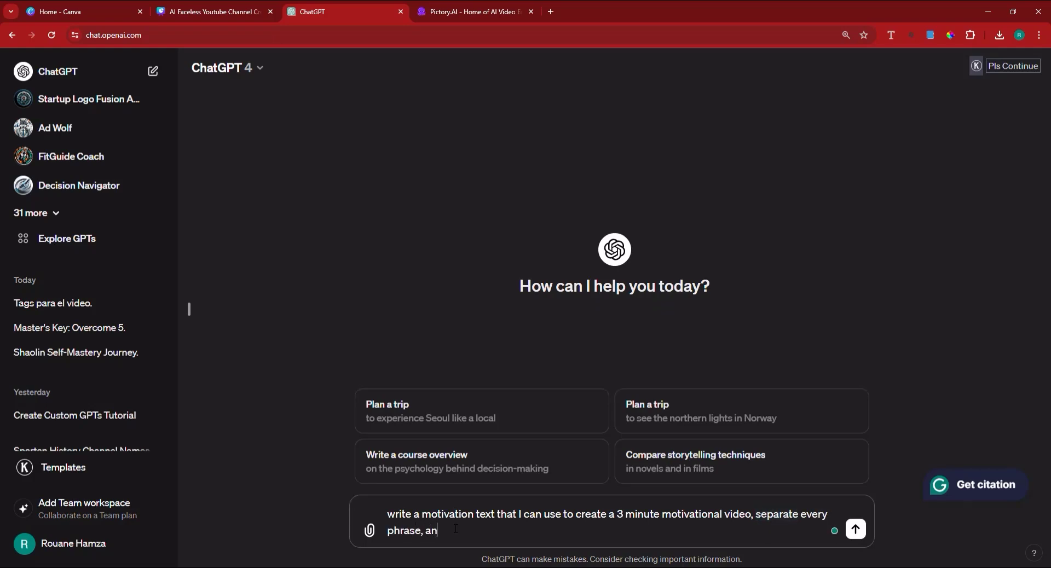
pyautogui.write('d keep the phrases shorts')
pyautogui.press('Return')
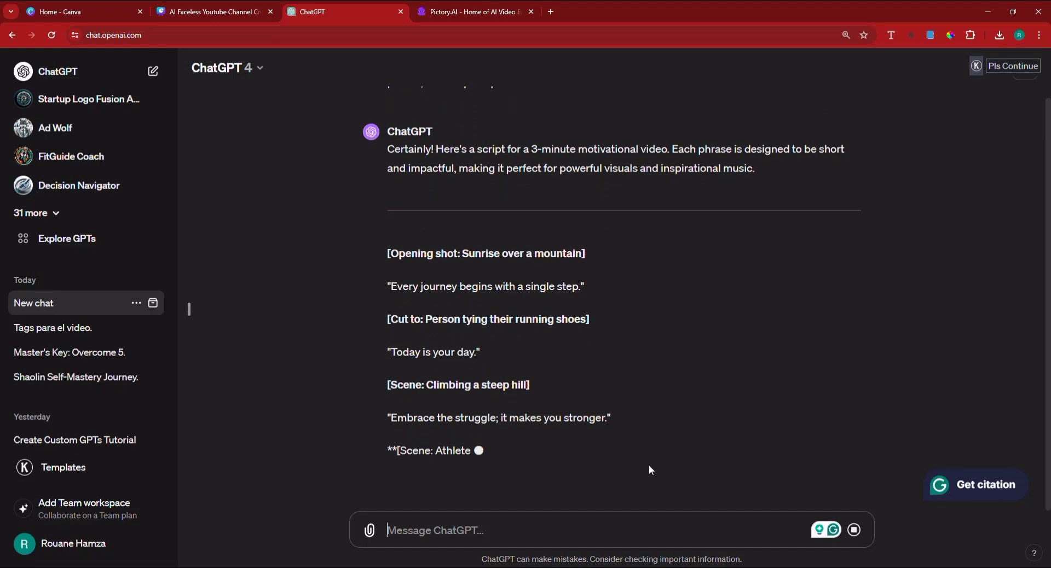
# Stop the response and send "I said just write the text, do not tell me what to do".
pyautogui.click(856, 531)
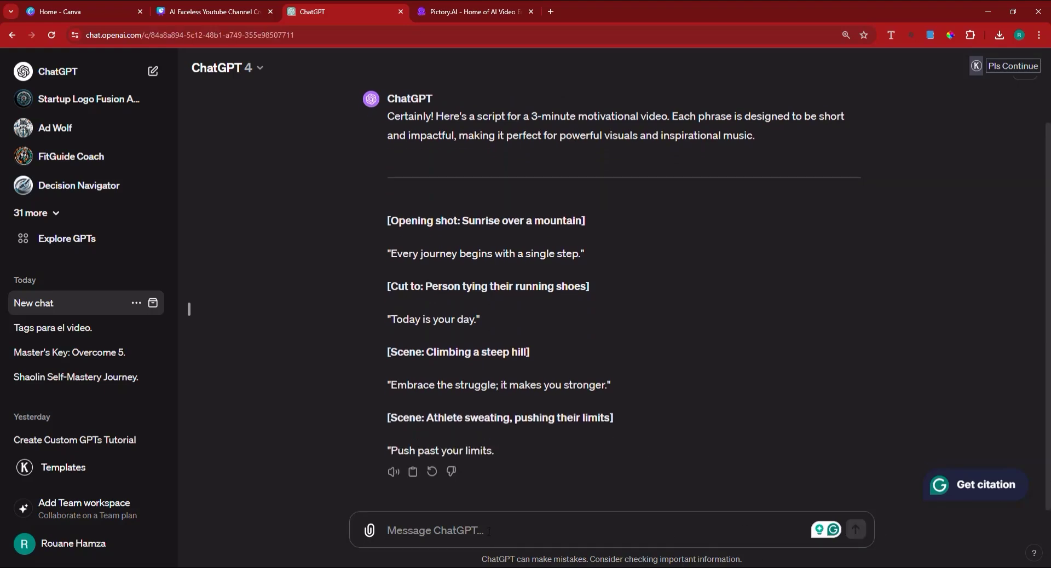
pyautogui.write('I s')
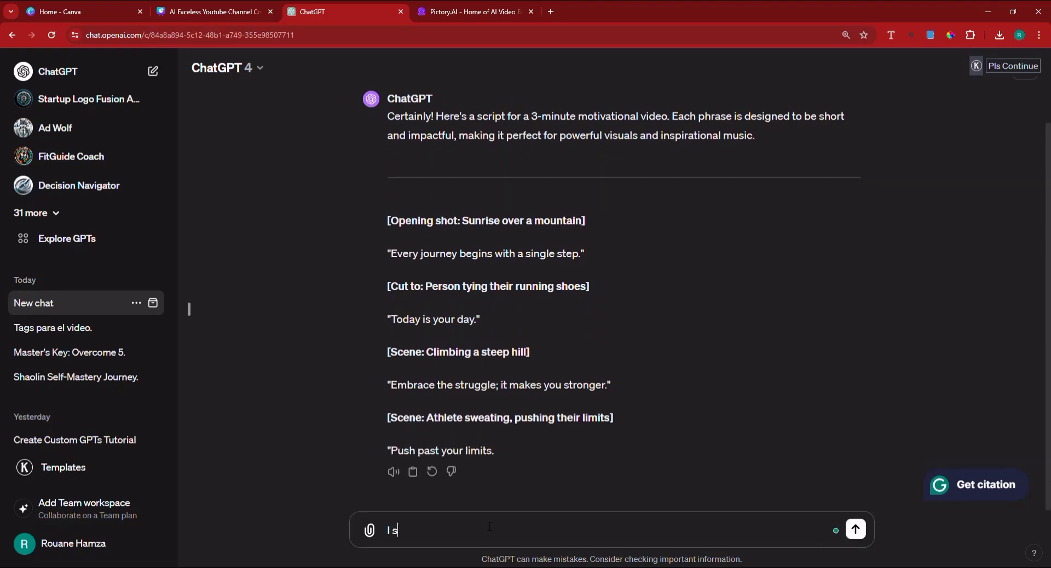
pyautogui.write('aid just write the text,')
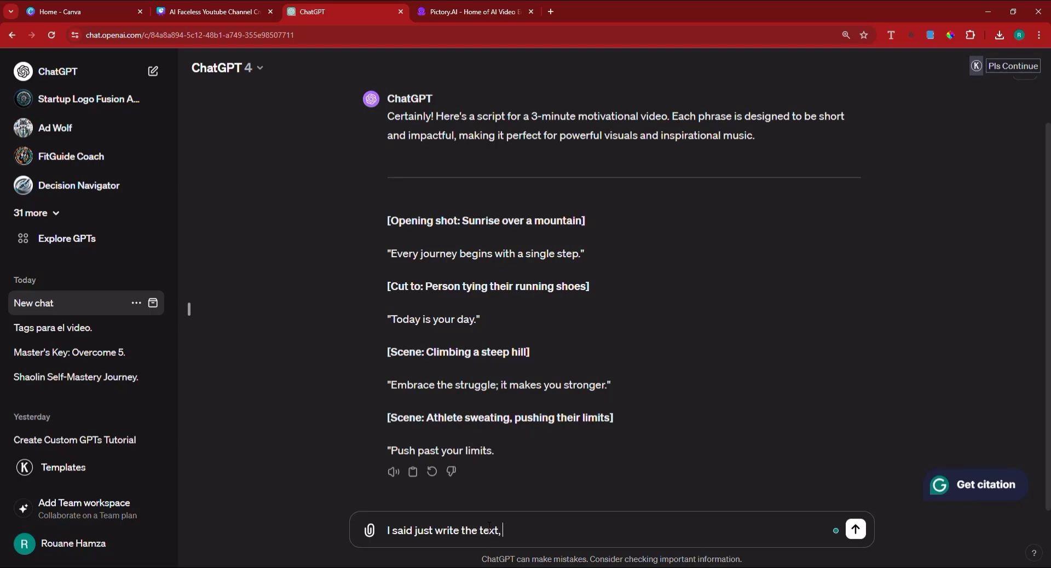
pyautogui.write(' do not tell me what to do')
pyautogui.press('Return')
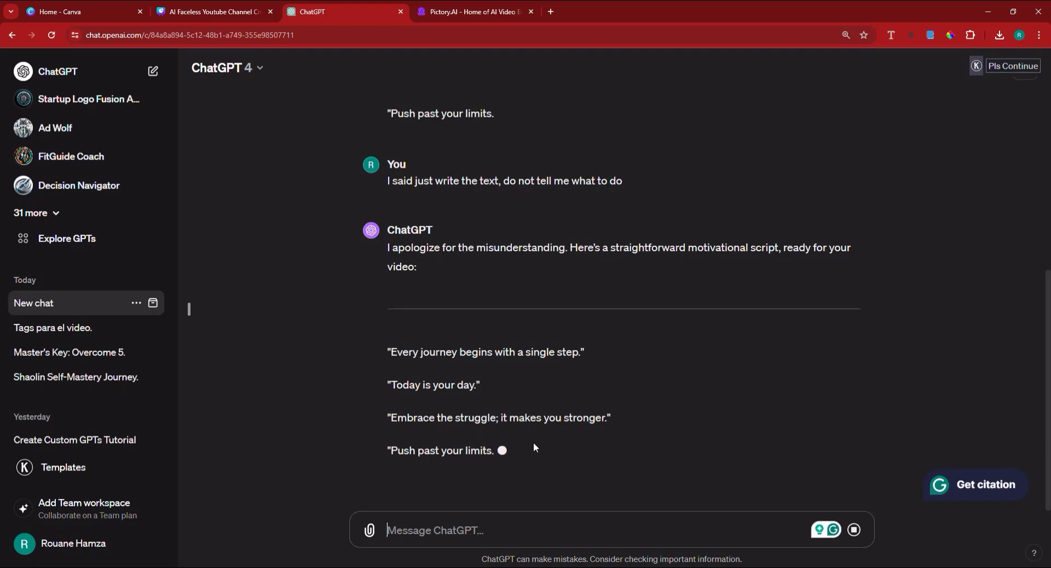
# Review the rewritten script and ask ChatGPT to "remove these symbols "" around the phrases.
pyautogui.scroll(5, 305, 227)
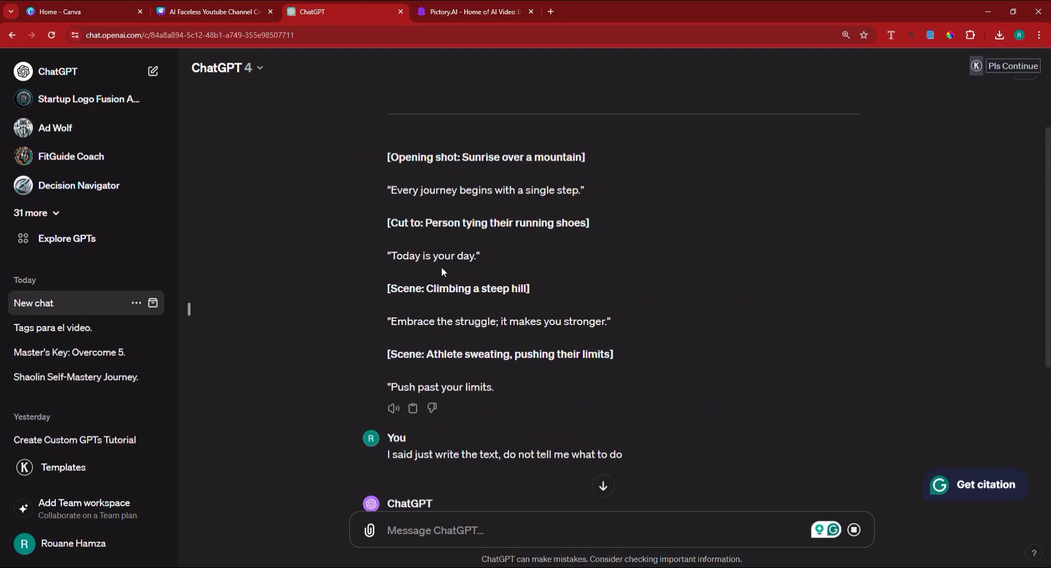
pyautogui.tripleClick(450, 289)
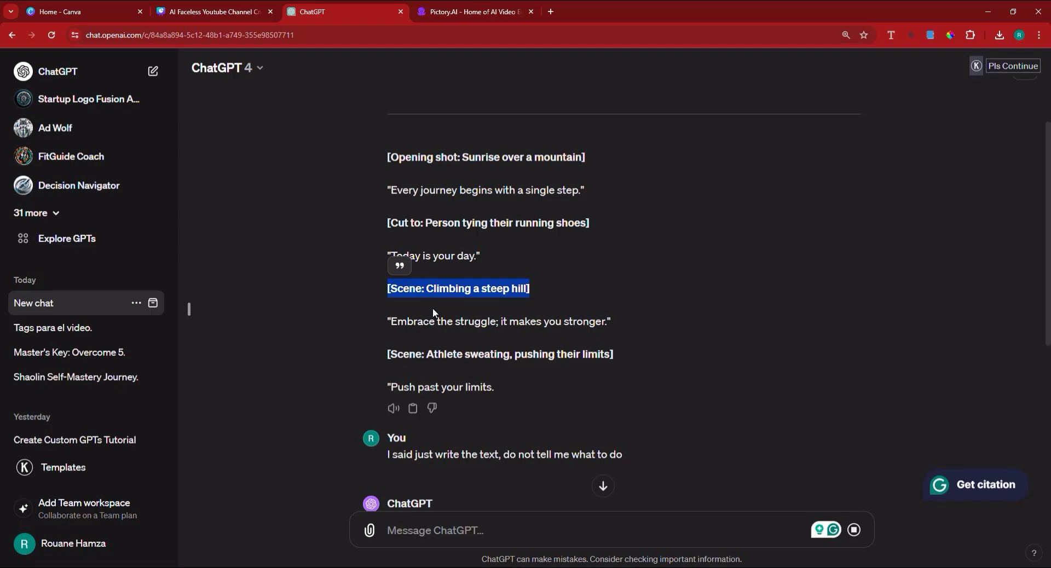
pyautogui.scroll(1, 458, 335)
pyautogui.scroll(-9, 455, 333)
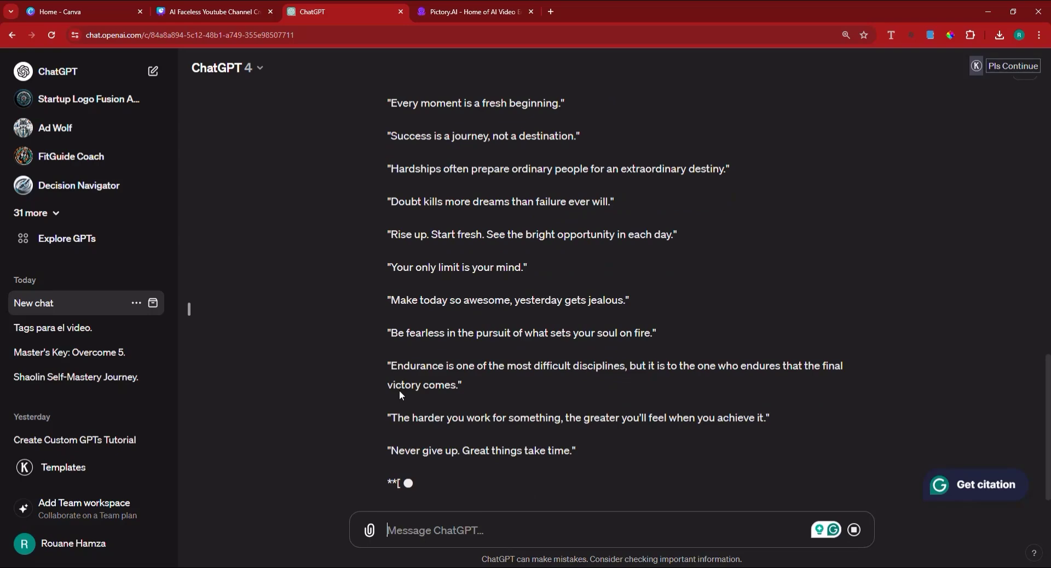
pyautogui.moveTo(398, 345); pyautogui.dragTo(387, 353)
pyautogui.scroll(1, 399, 402)
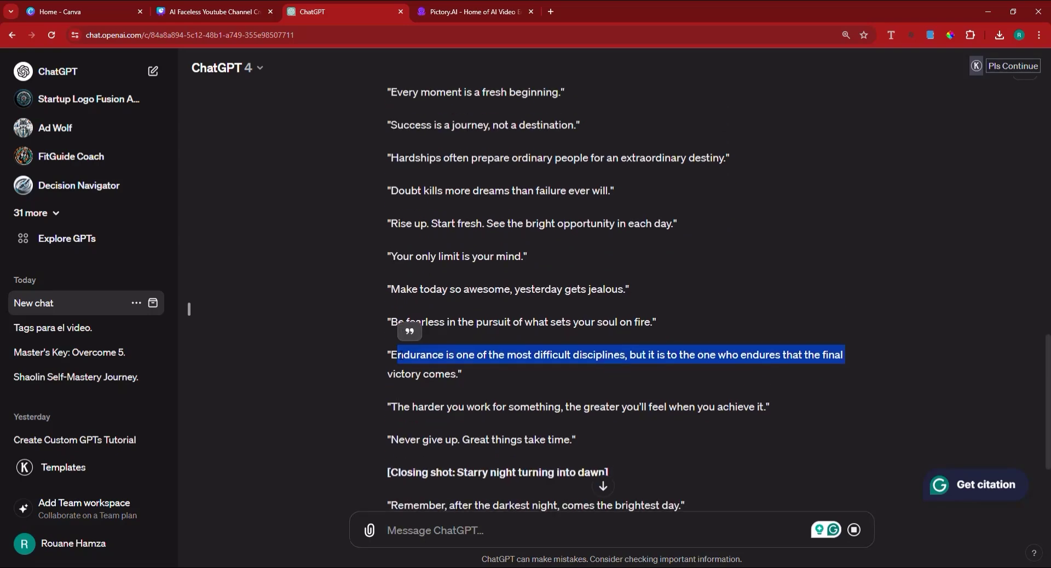
pyautogui.scroll(-3, 408, 394)
pyautogui.click(445, 531)
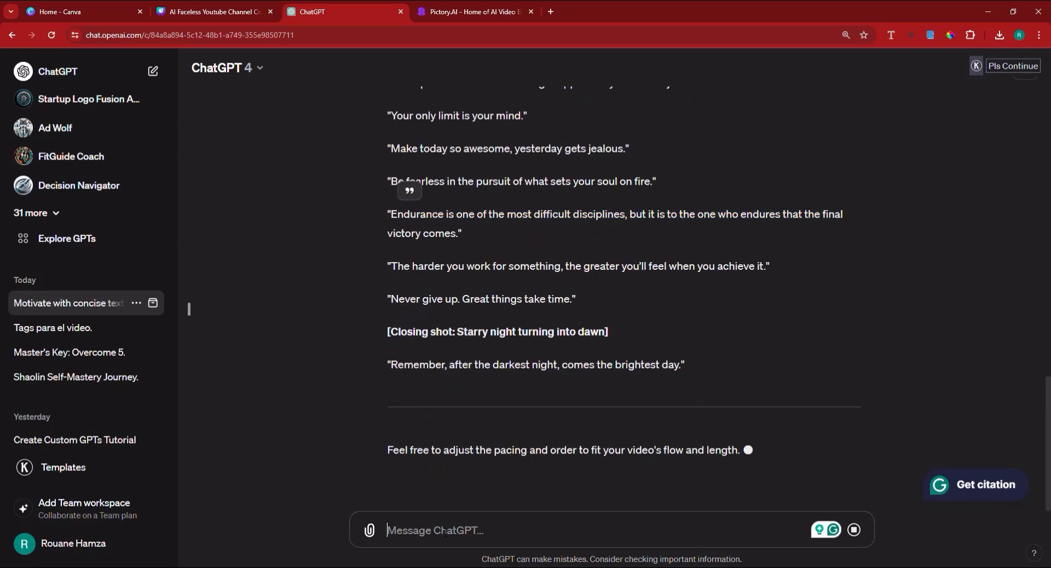
pyautogui.write('remove th')
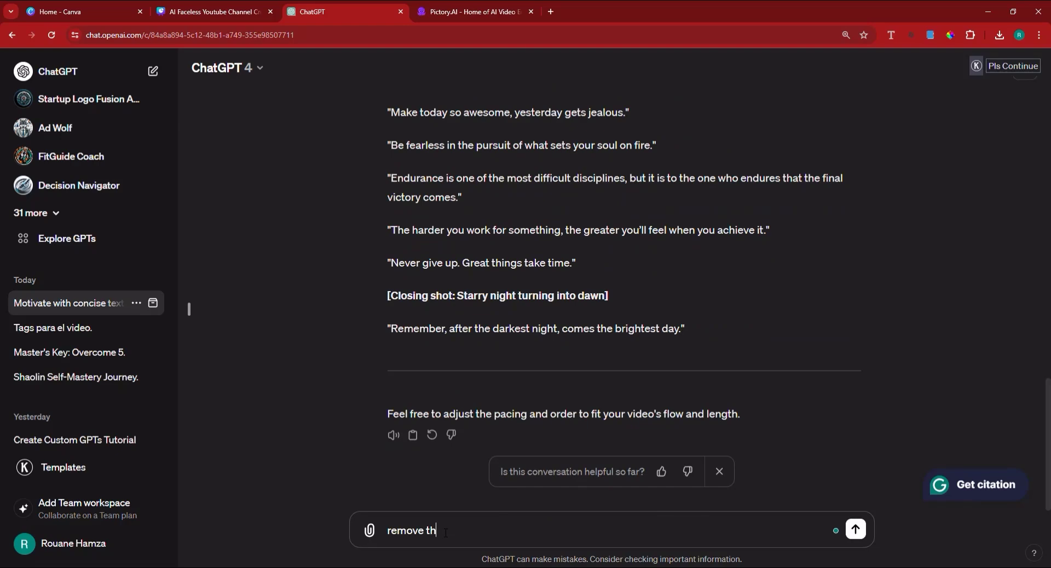
pyautogui.write('ese symbols "')
pyautogui.press('Return')
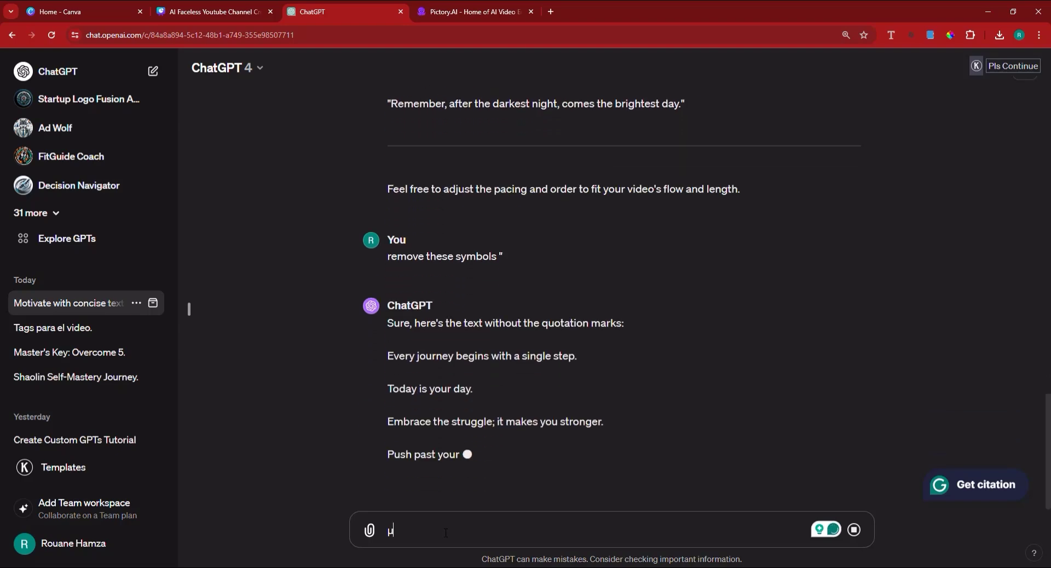
# Try to copy all phrases of the script without quotation marks, from "Every journey begins with a single step." to the last one.
pyautogui.scroll(2, 460, 374)
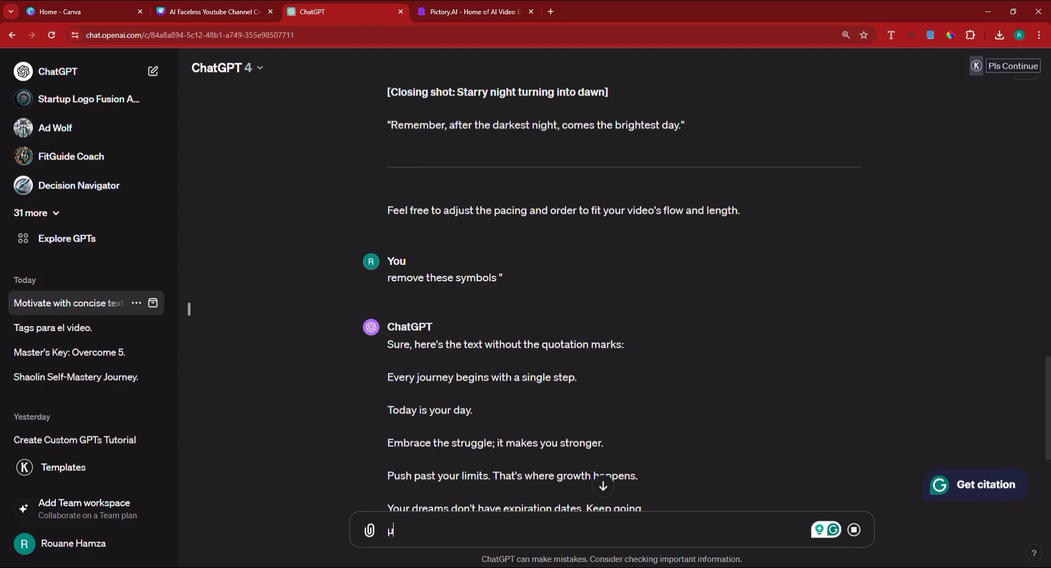
pyautogui.scroll(-1, 438, 406)
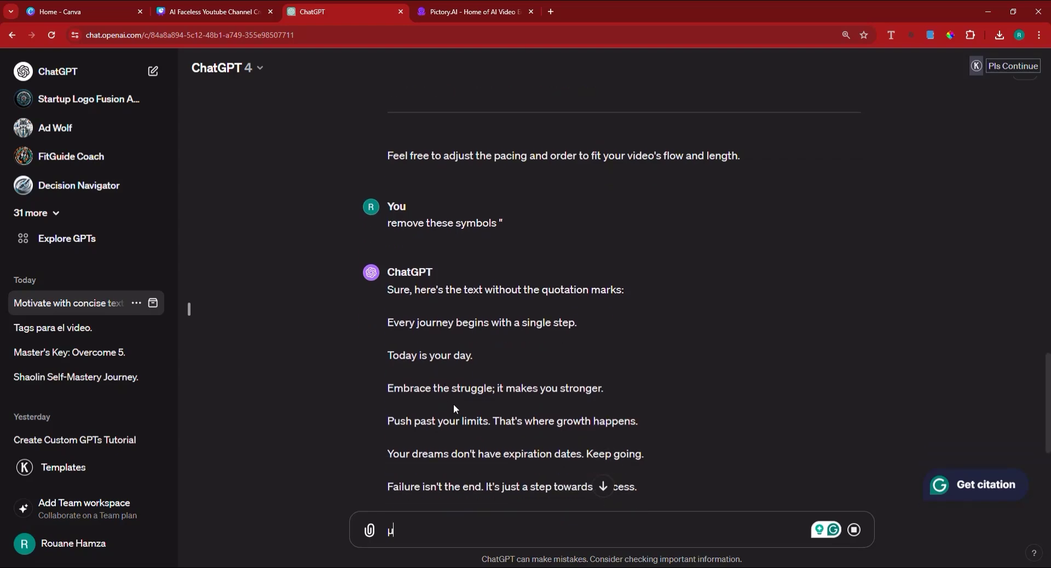
pyautogui.scroll(-1, 547, 405)
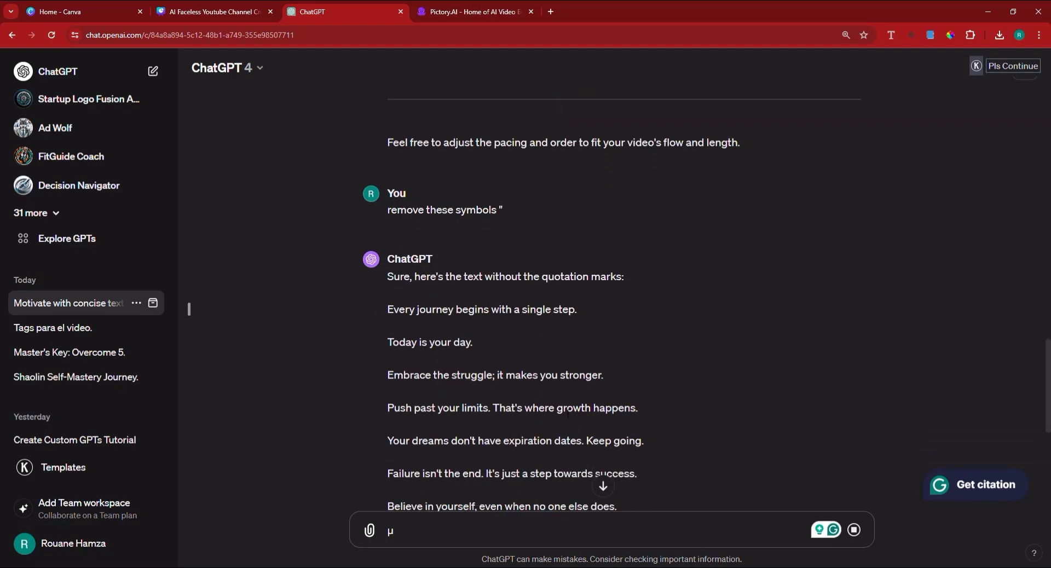
pyautogui.scroll(-1, 491, 383)
pyautogui.scroll(-8, 652, 334)
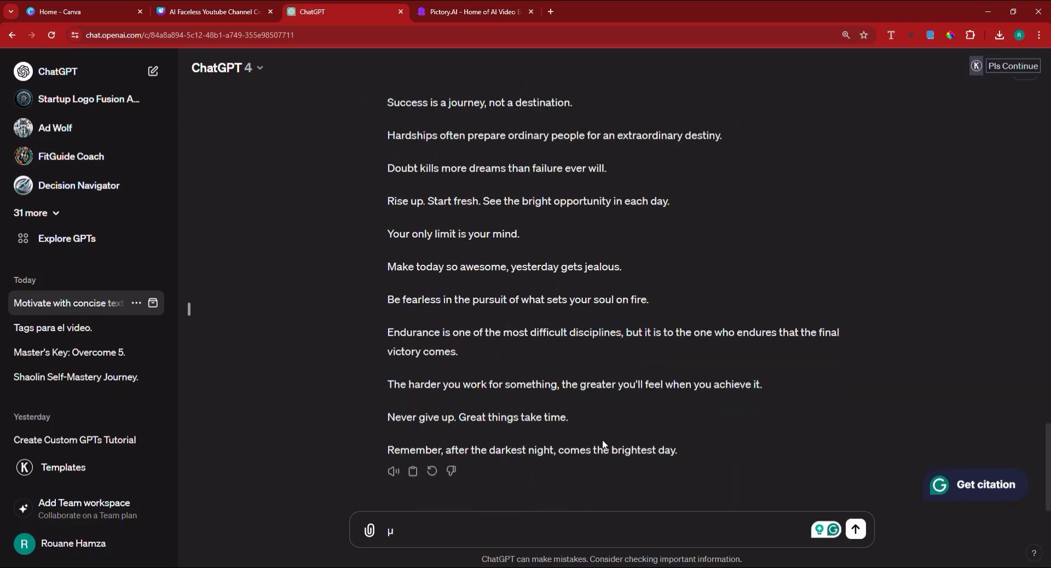
pyautogui.moveTo(686, 449); pyautogui.dragTo(387, 321)
pyautogui.scroll(10, 460, 385)
pyautogui.rightClick(424, 341)
pyautogui.click(424, 342)
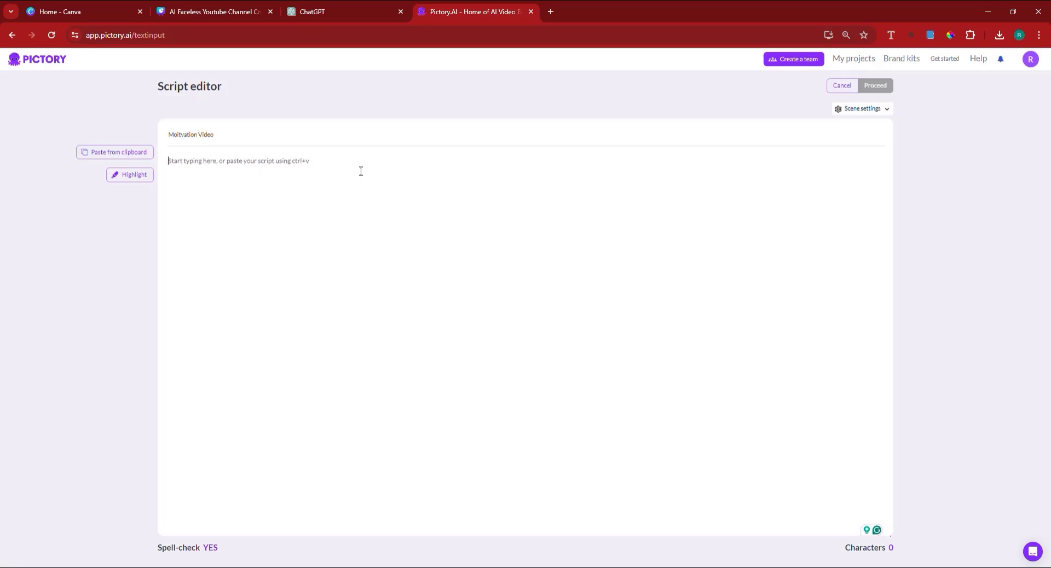
pyautogui.click(436, 6)
pyautogui.click(332, 5)
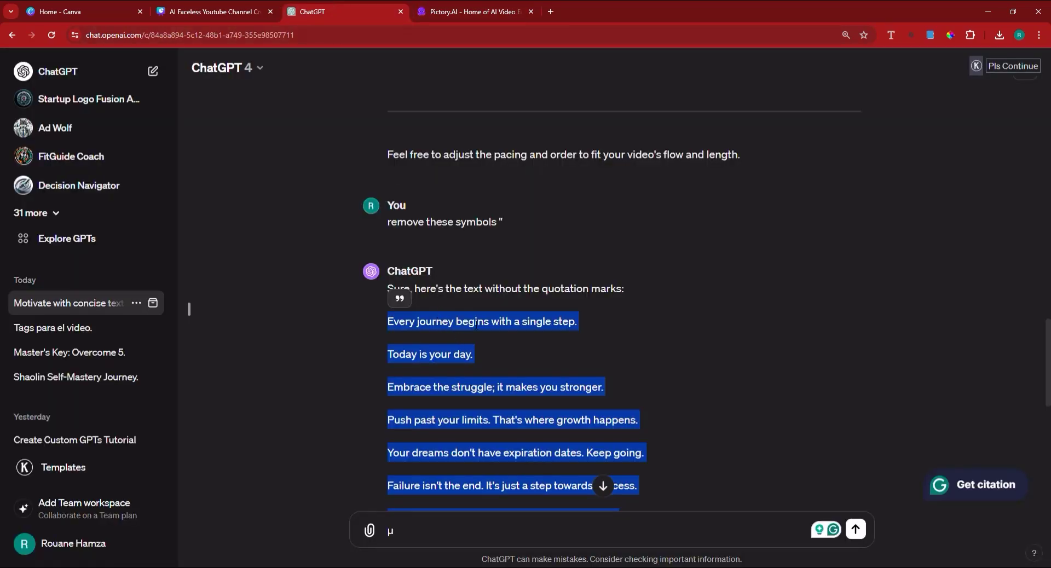
# Examine the wording of the first phrase, "Every journey begins with a single step.", word by word.
pyautogui.click(550, 339)
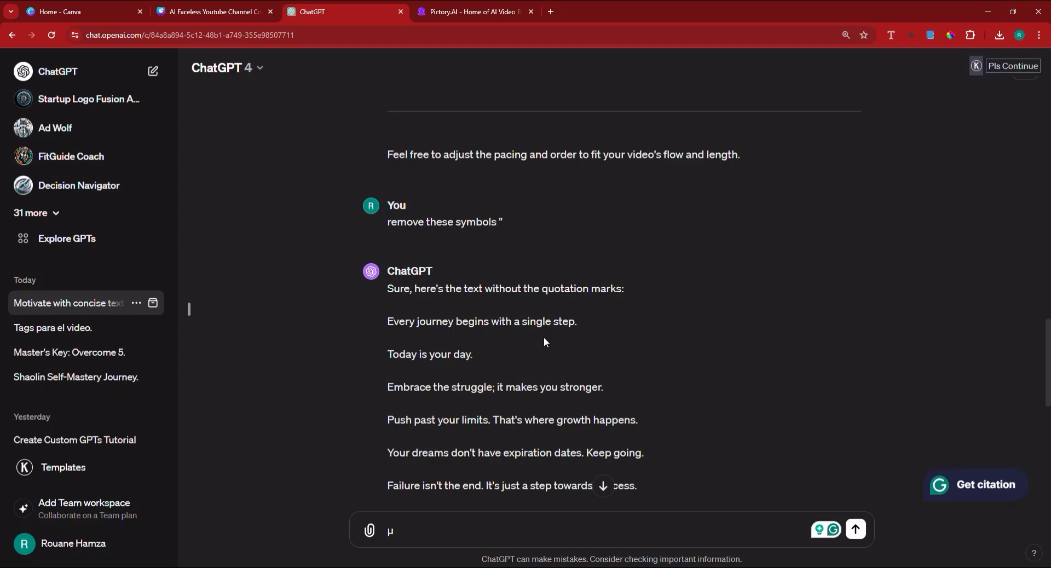
pyautogui.tripleClick(555, 321)
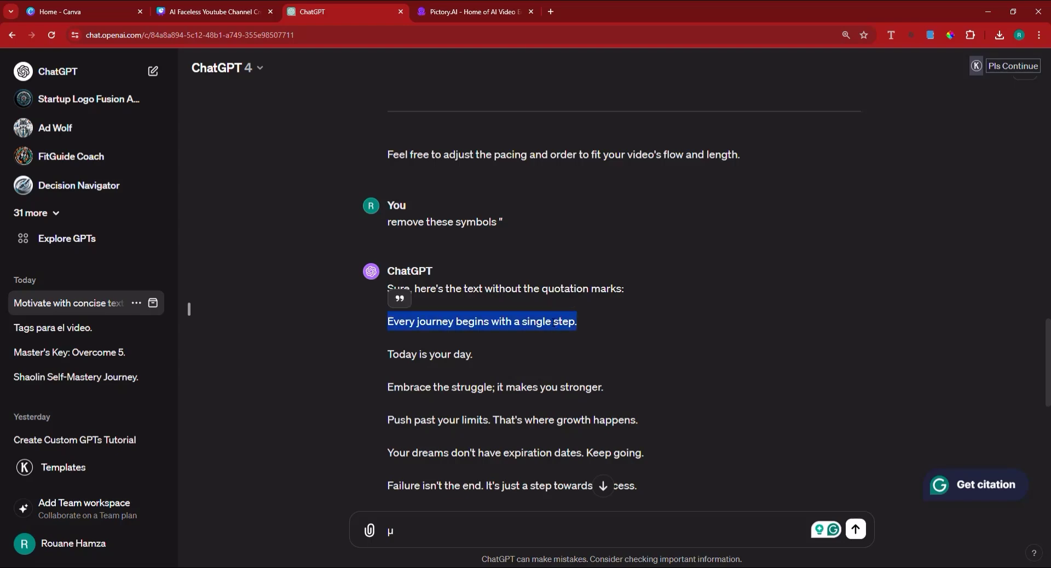
pyautogui.doubleClick(450, 323)
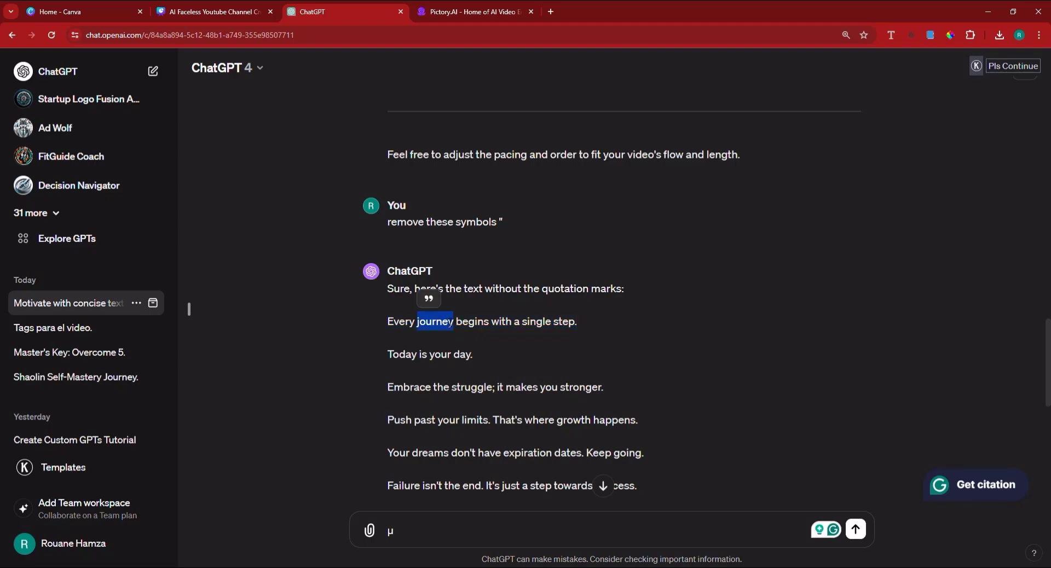
pyautogui.click(462, 327)
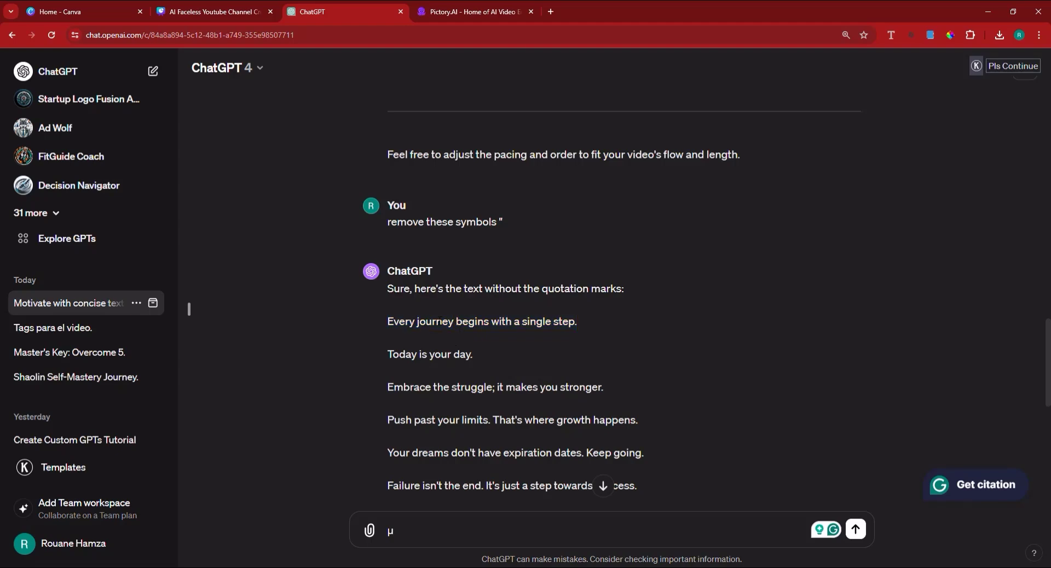
pyautogui.tripleClick(438, 323)
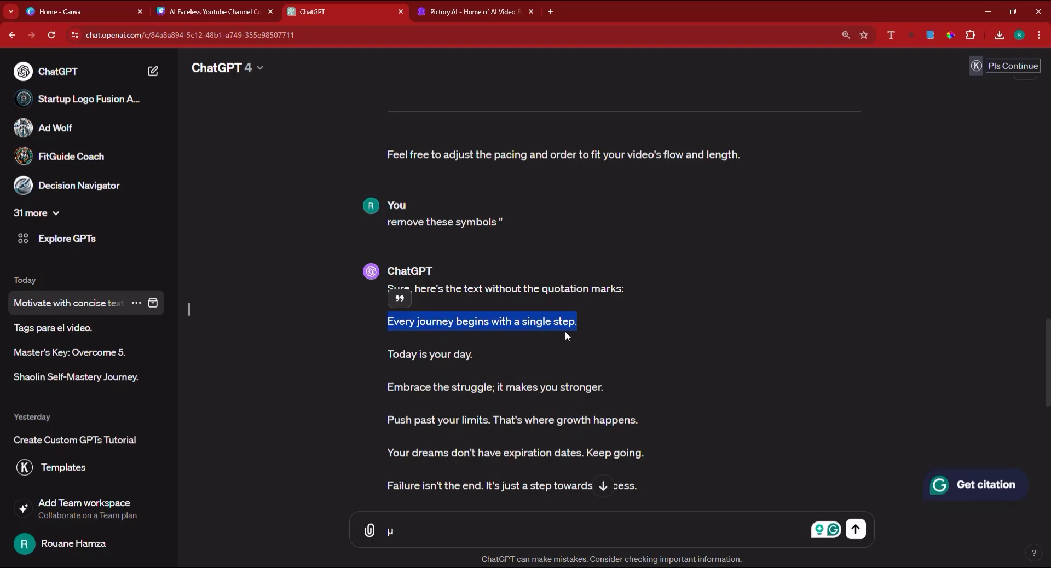
pyautogui.click(467, 321)
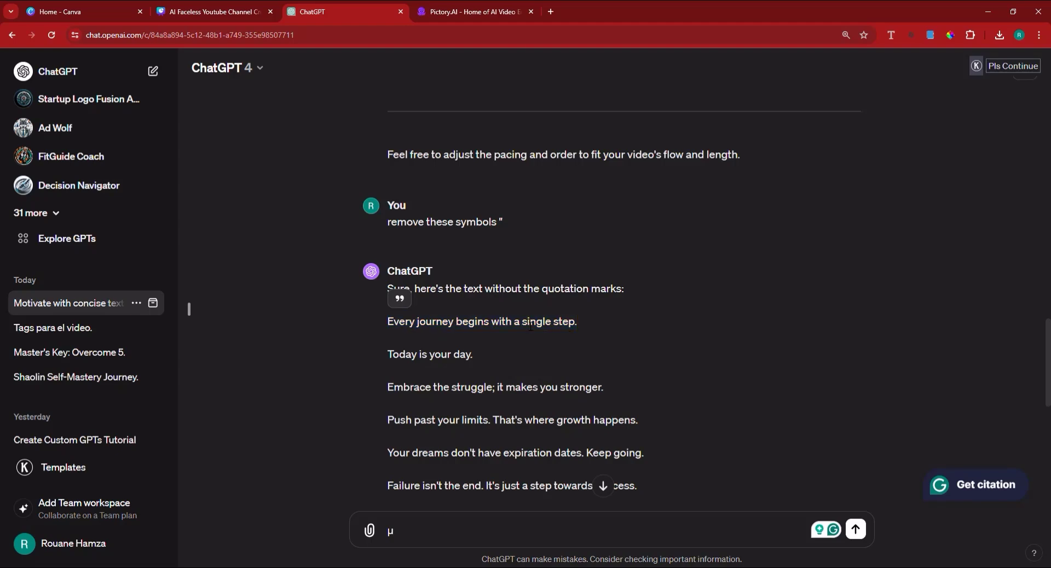
pyautogui.doubleClick(444, 322)
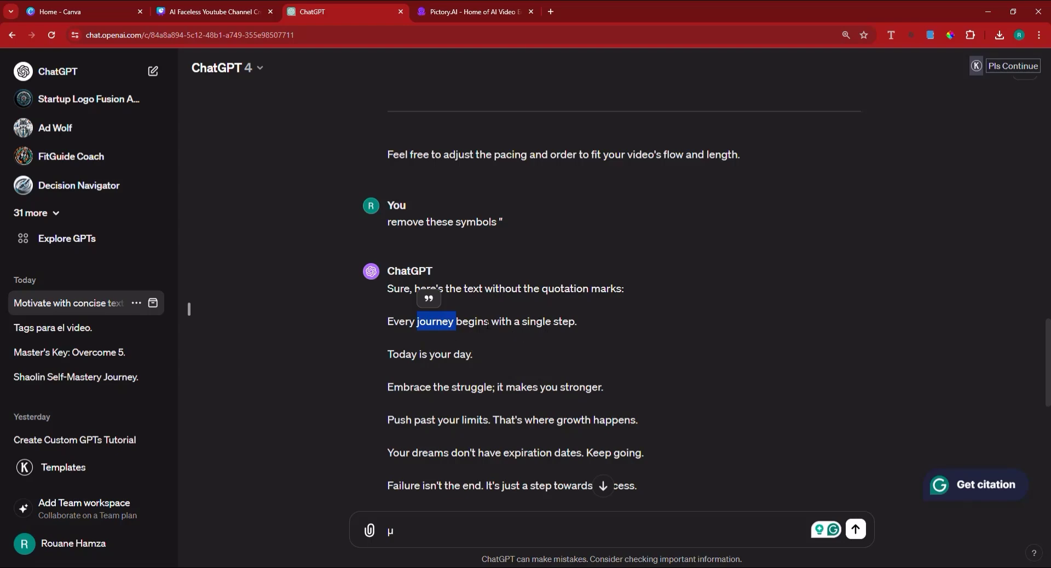
pyautogui.doubleClick(454, 322)
pyautogui.moveTo(578, 323); pyautogui.dragTo(456, 328)
# Try to paste the copied script into Pictory's script editor, clear the pasted text and return to ChatGPT.
pyautogui.click(471, 12)
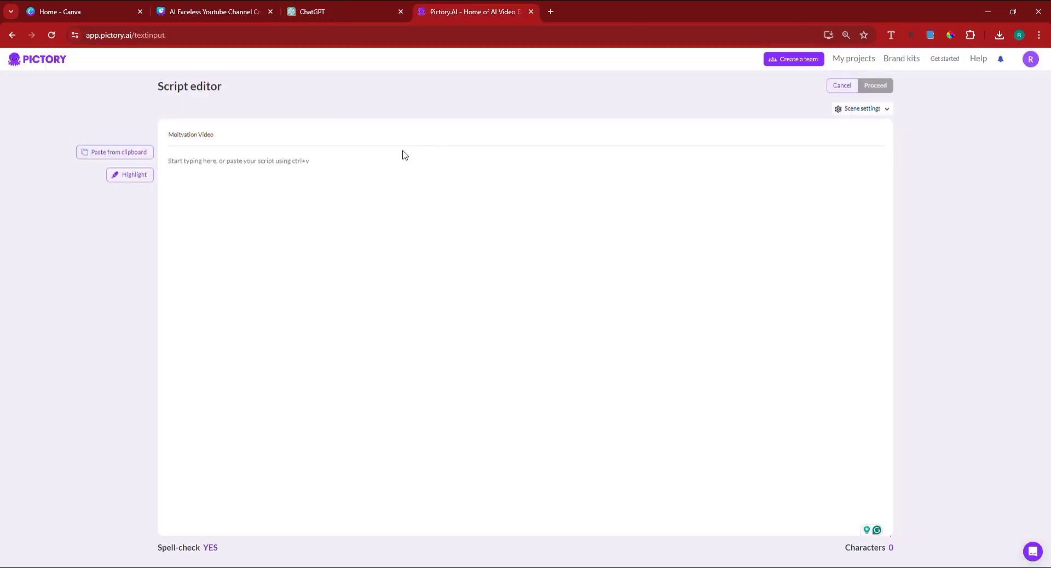
pyautogui.rightClick(242, 163)
pyautogui.click(253, 189)
pyautogui.hotkey('ctrl', 'v')
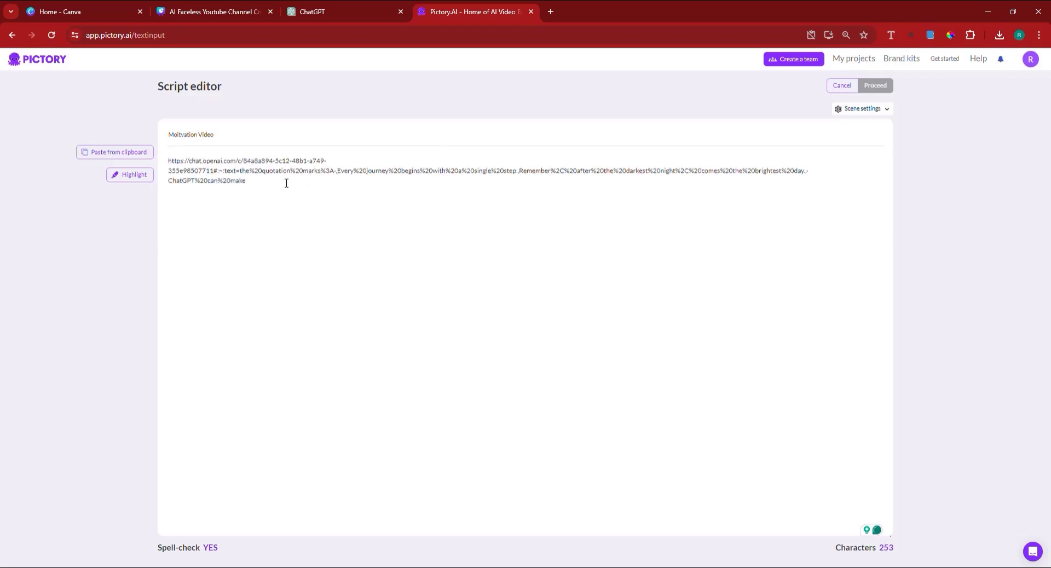
pyautogui.hotkey('ctrl', 'a')
pyautogui.press('Delete')
pyautogui.click(329, 11)
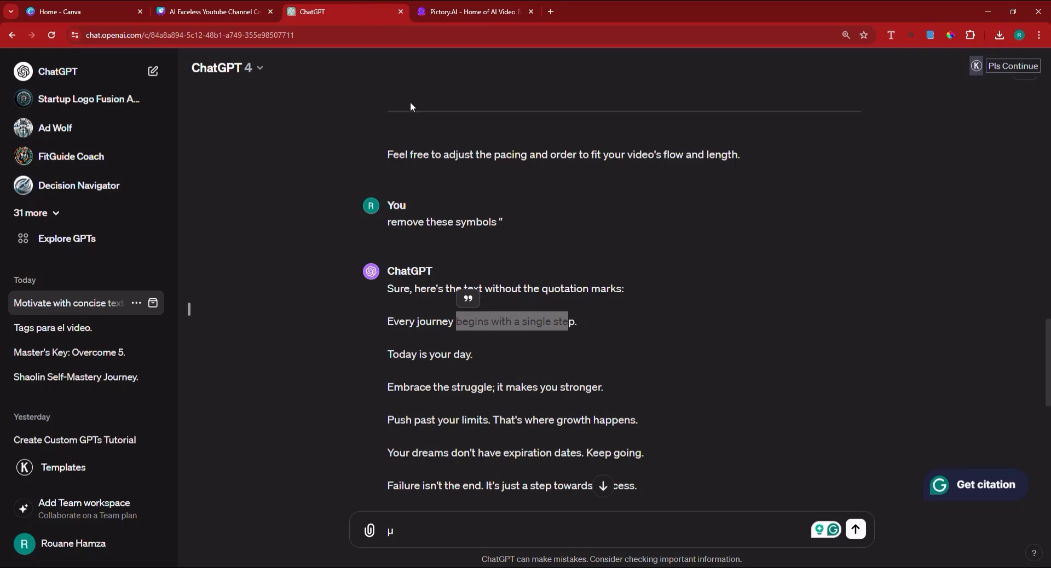
# Copy all phrases of the script without quotation marks from ChatGPT and paste them into Pictory's script editor.
pyautogui.moveTo(388, 322); pyautogui.dragTo(678, 452)
pyautogui.rightClick(677, 452)
pyautogui.click(706, 326)
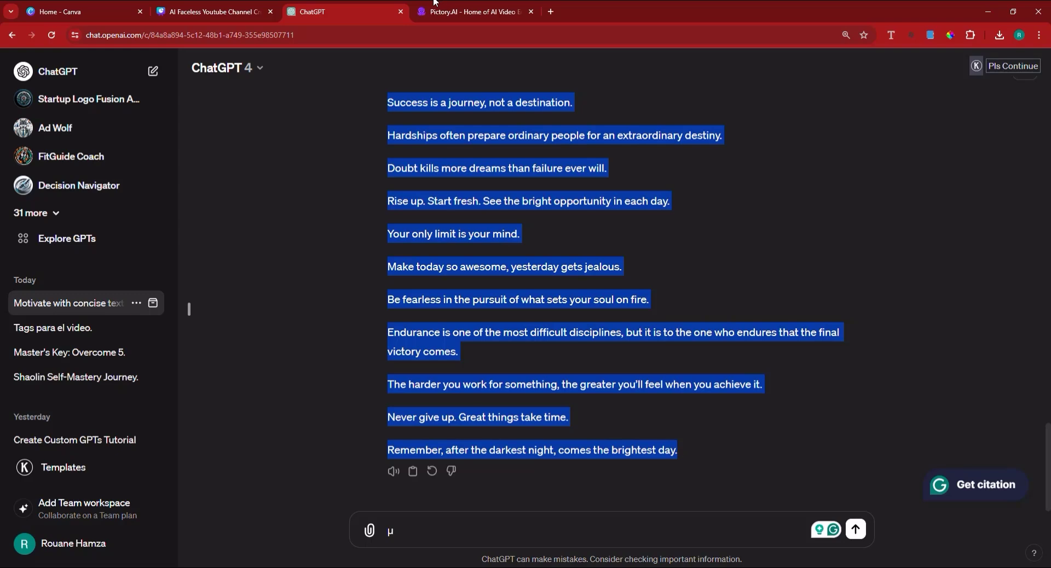
pyautogui.click(459, 12)
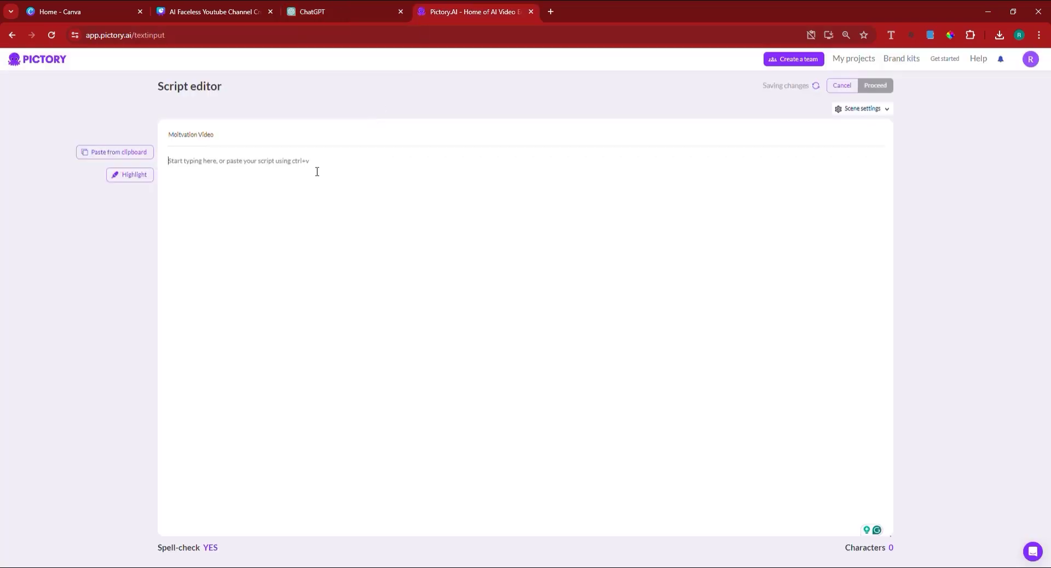
pyautogui.hotkey('ctrl', 'v')
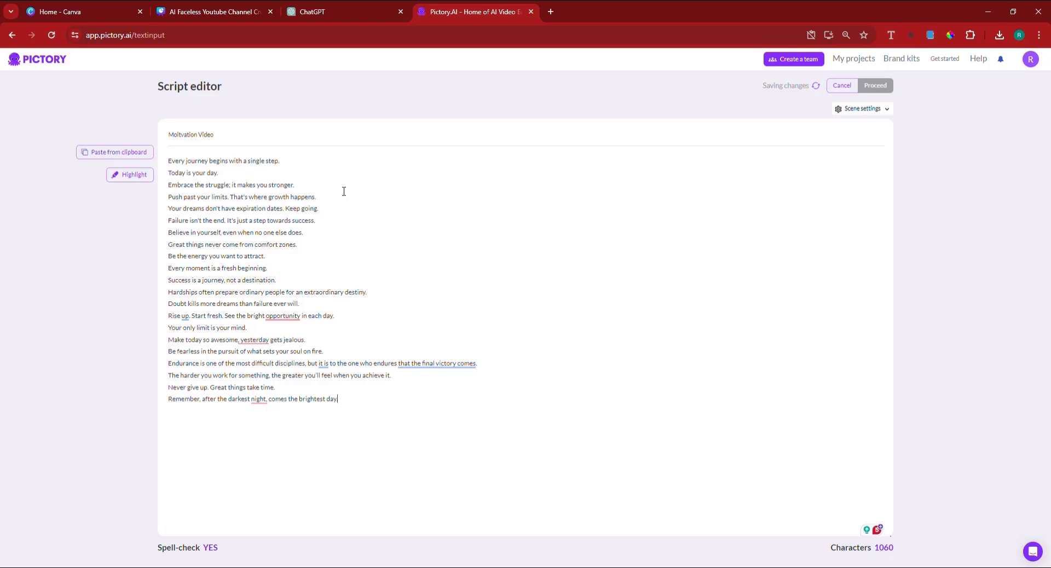
# Highlight the keywords "journey" and "single step" in the first phrase and "Today" in the second.
pyautogui.doubleClick(197, 162)
pyautogui.click(140, 180)
pyautogui.moveTo(248, 162); pyautogui.dragTo(280, 162)
pyautogui.click(135, 181)
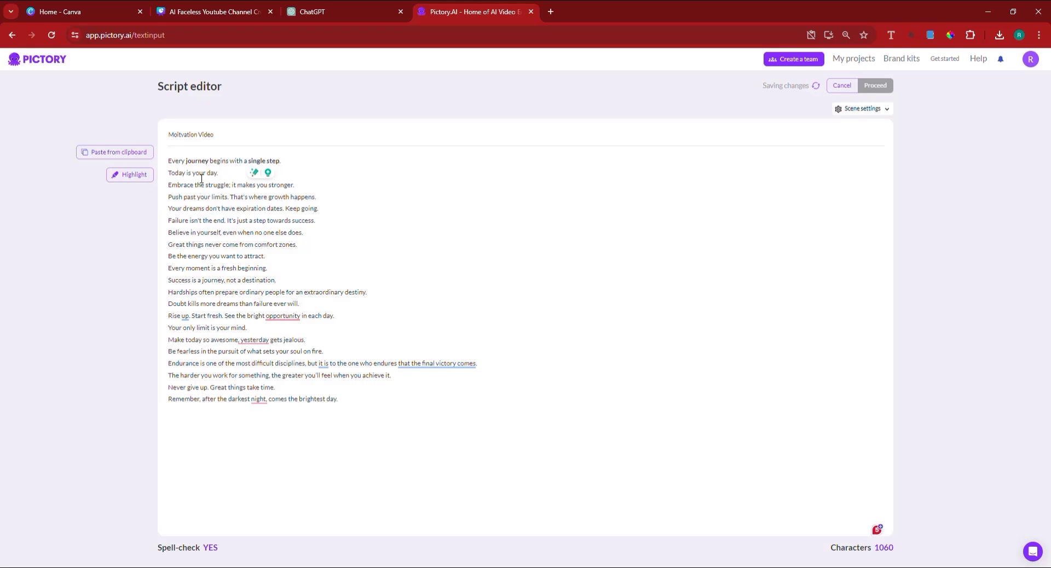
pyautogui.doubleClick(175, 173)
pyautogui.click(130, 176)
# Highlight "struggle" and "stronger" in the third phrase, and "limits" and "growth" in the fourth.
pyautogui.doubleClick(211, 185)
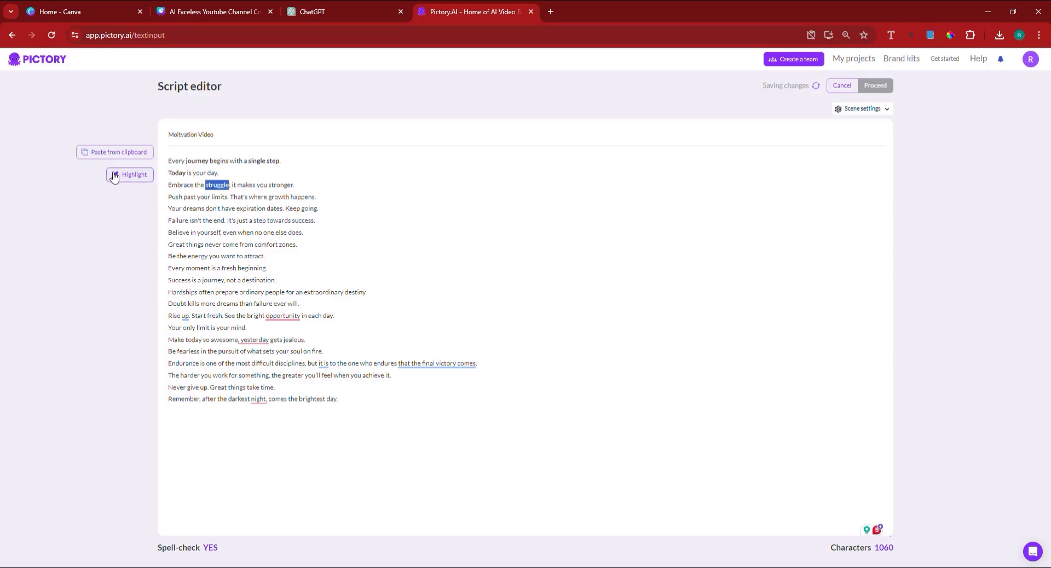
pyautogui.click(123, 174)
pyautogui.doubleClick(283, 185)
pyautogui.click(121, 174)
pyautogui.doubleClick(220, 197)
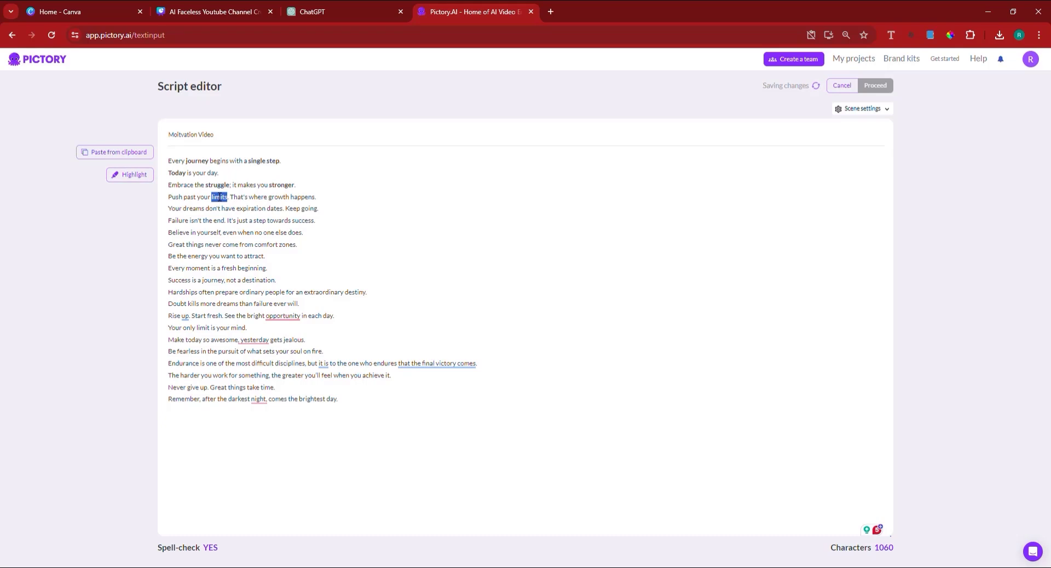
pyautogui.click(121, 174)
pyautogui.doubleClick(279, 197)
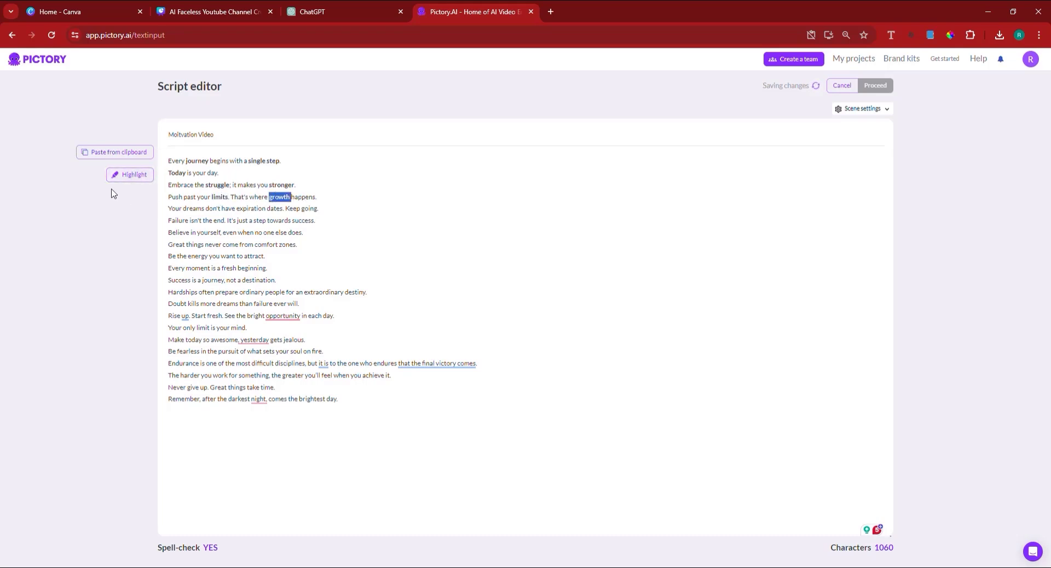
pyautogui.click(123, 175)
# Highlight "dreams" and "Keep going" in the fifth phrase, and "Failure" and "success" in the sixth.
pyautogui.doubleClick(192, 208)
pyautogui.click(122, 174)
pyautogui.moveTo(286, 209); pyautogui.dragTo(318, 207)
pyautogui.click(142, 175)
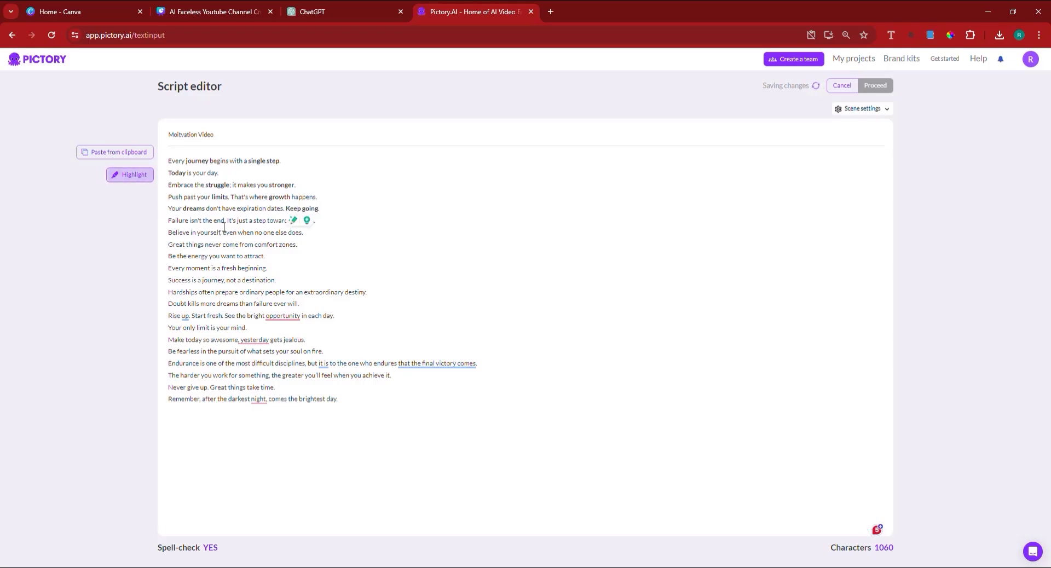
pyautogui.doubleClick(178, 220)
pyautogui.click(135, 175)
pyautogui.doubleClick(299, 220)
pyautogui.click(130, 175)
# Highlight one keyword or key expression in each of the next four phrases: "Believe", "comfort zones", "energy" and "beginning".
pyautogui.doubleClick(182, 233)
pyautogui.click(130, 175)
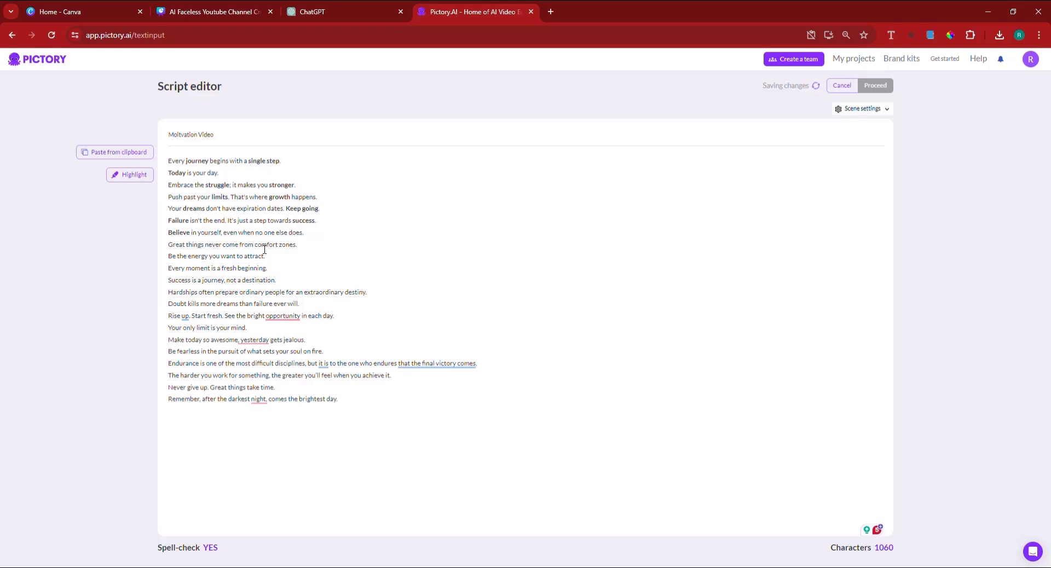
pyautogui.moveTo(257, 244); pyautogui.dragTo(294, 245)
pyautogui.click(130, 175)
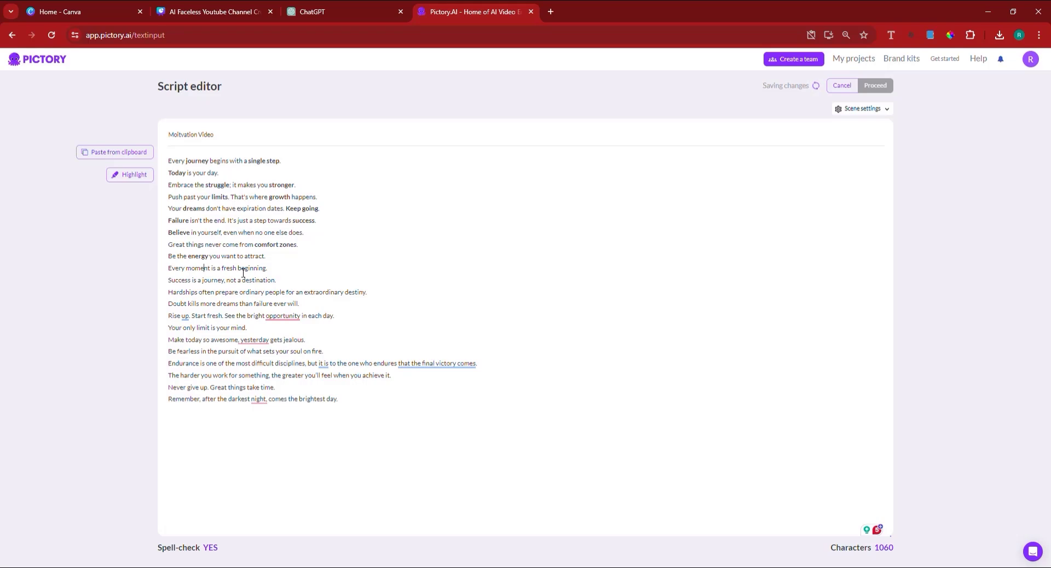
pyautogui.doubleClick(254, 268)
pyautogui.click(130, 175)
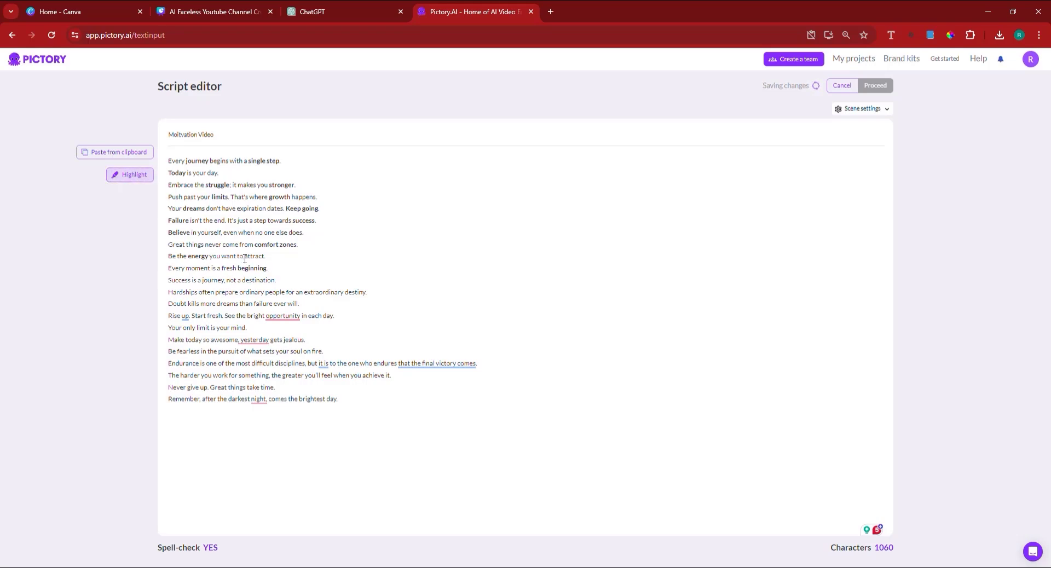
# Highlight "Success" and "destination" in the success phrase, and "Hardships" and "extraordinary" in the phrase below it.
pyautogui.moveTo(185, 279); pyautogui.dragTo(182, 280)
pyautogui.doubleClick(177, 280)
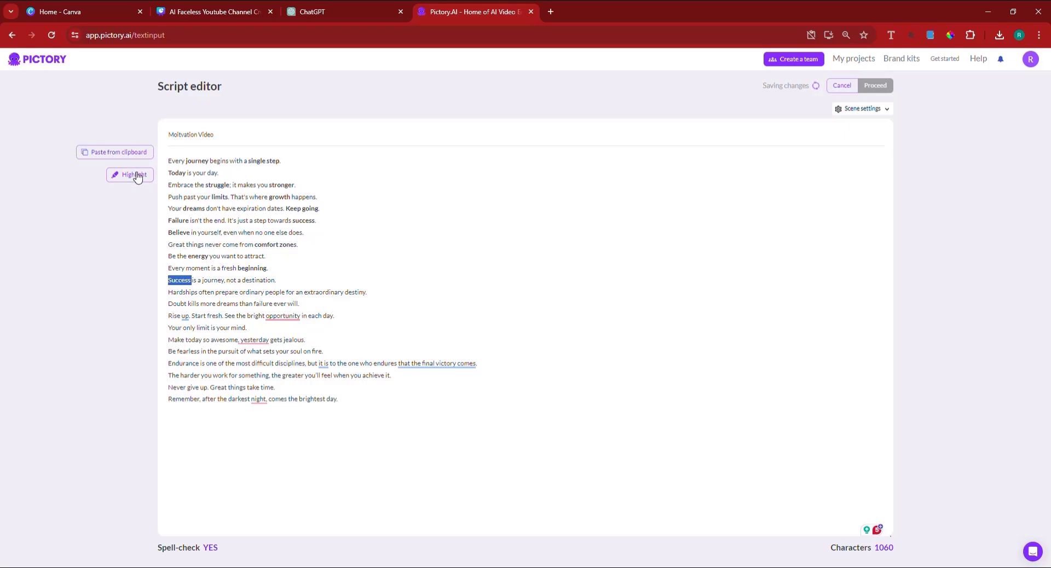
pyautogui.click(130, 175)
pyautogui.doubleClick(259, 280)
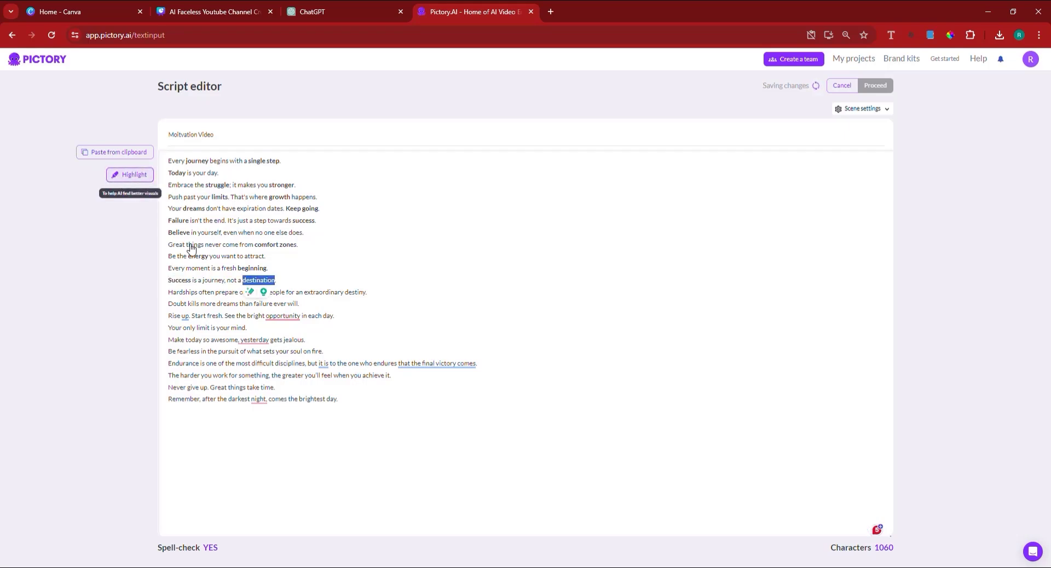
pyautogui.click(130, 174)
pyautogui.doubleClick(185, 292)
pyautogui.click(129, 175)
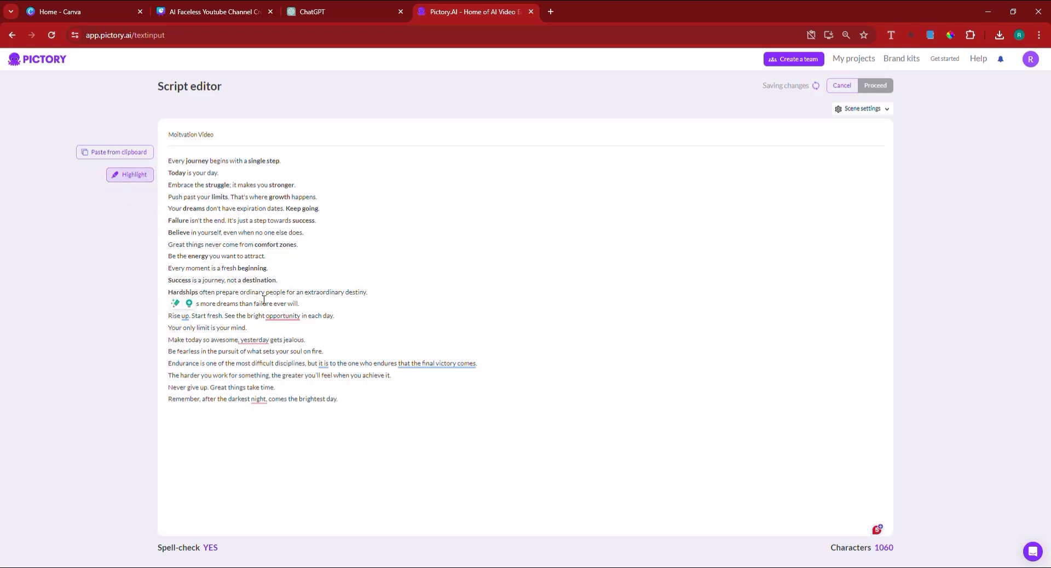
pyautogui.doubleClick(330, 293)
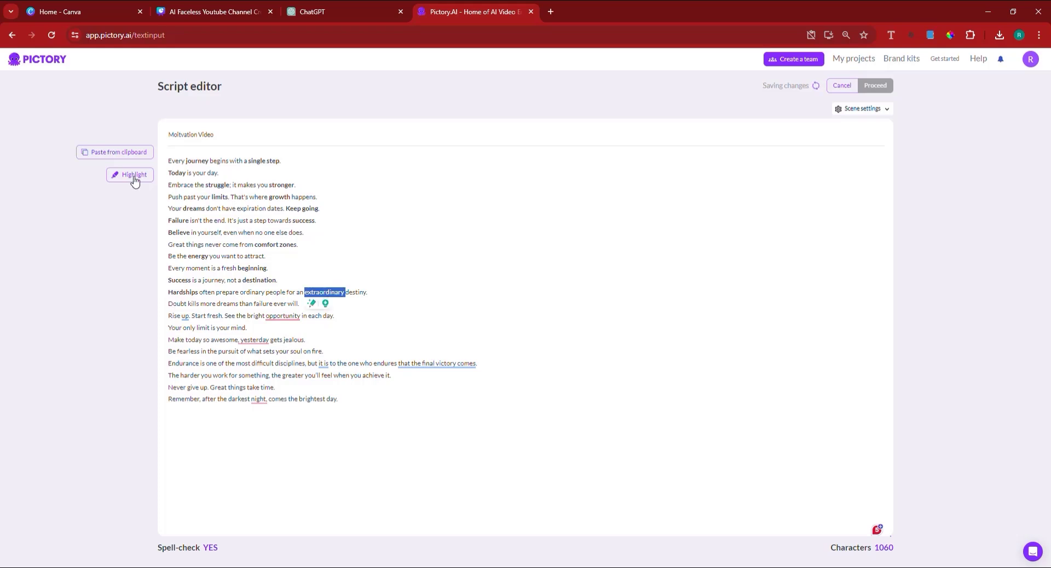
pyautogui.click(130, 174)
# Highlight "Doubt" and "failure" in the doubt phrase, and "Rise up" and "opportunity" in the following line.
pyautogui.doubleClick(180, 302)
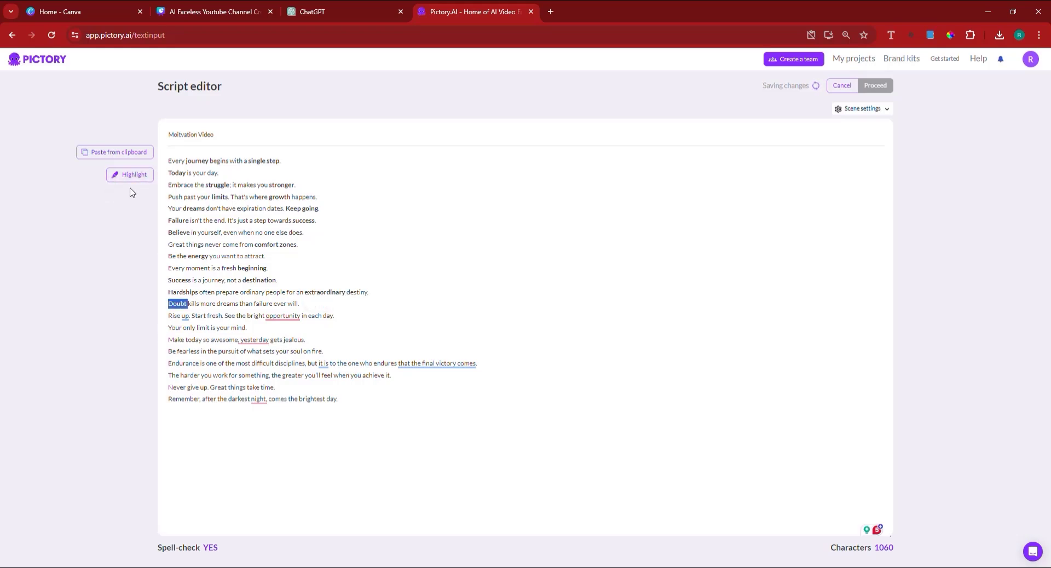
pyautogui.click(130, 175)
pyautogui.doubleClick(258, 305)
pyautogui.click(130, 174)
pyautogui.moveTo(191, 318); pyautogui.dragTo(168, 316)
pyautogui.click(116, 182)
pyautogui.doubleClick(283, 316)
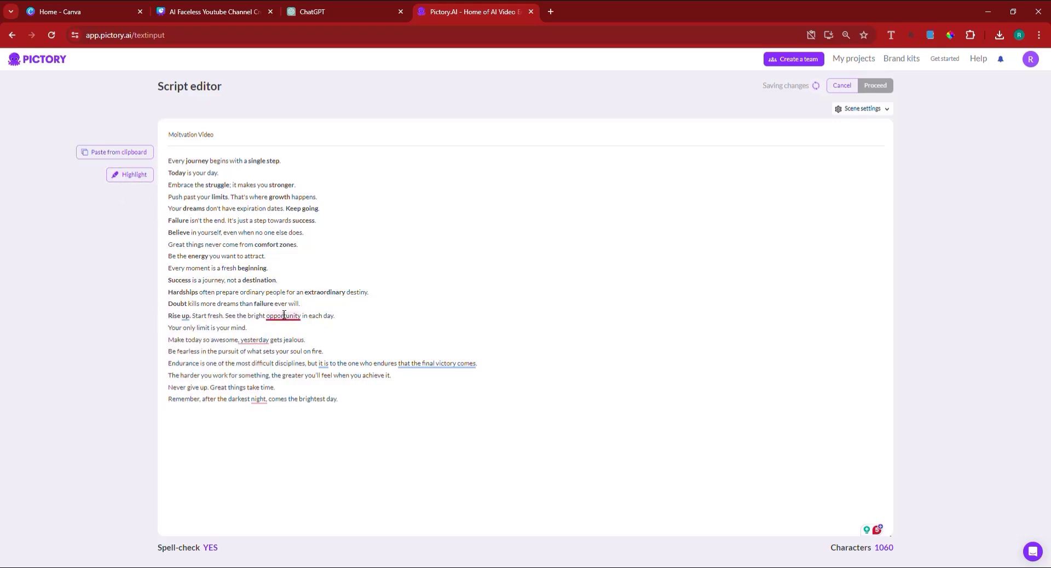
pyautogui.click(131, 177)
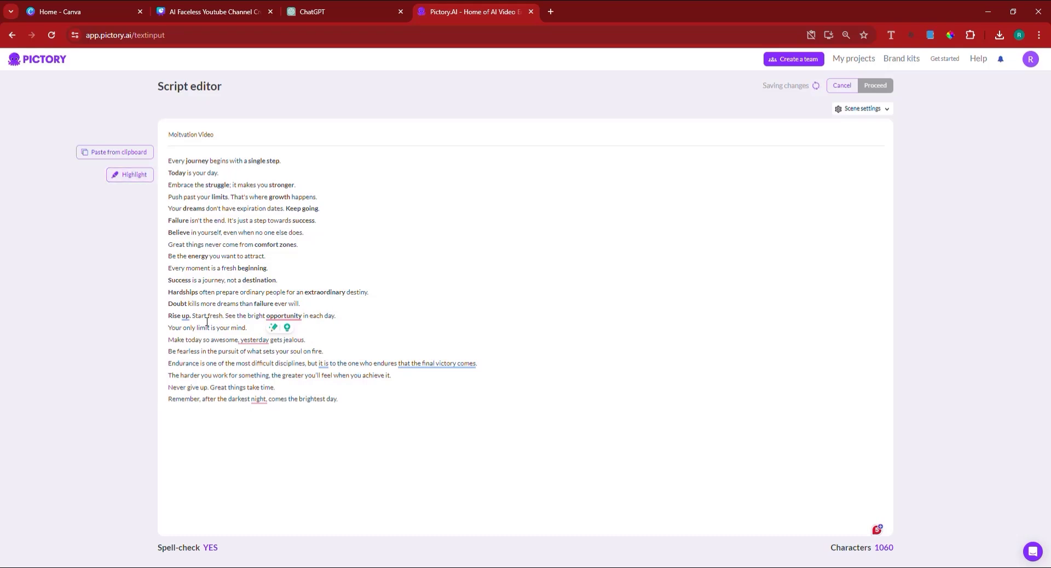
# Highlight "mind" and "limit" in "Your only limit is your mind.", and "awesome" and "today" in the line below.
pyautogui.doubleClick(240, 328)
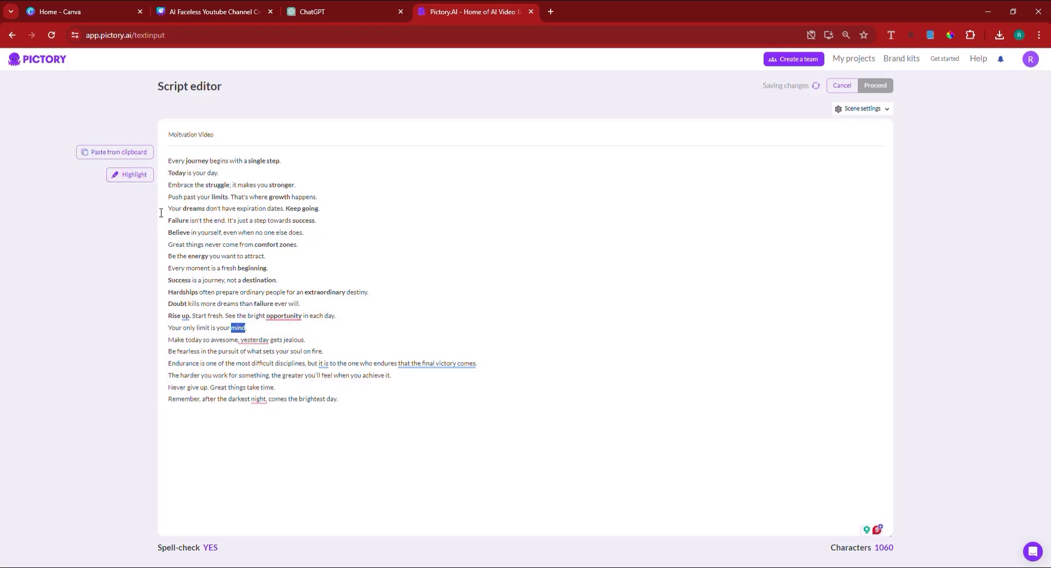
pyautogui.click(130, 175)
pyautogui.doubleClick(207, 328)
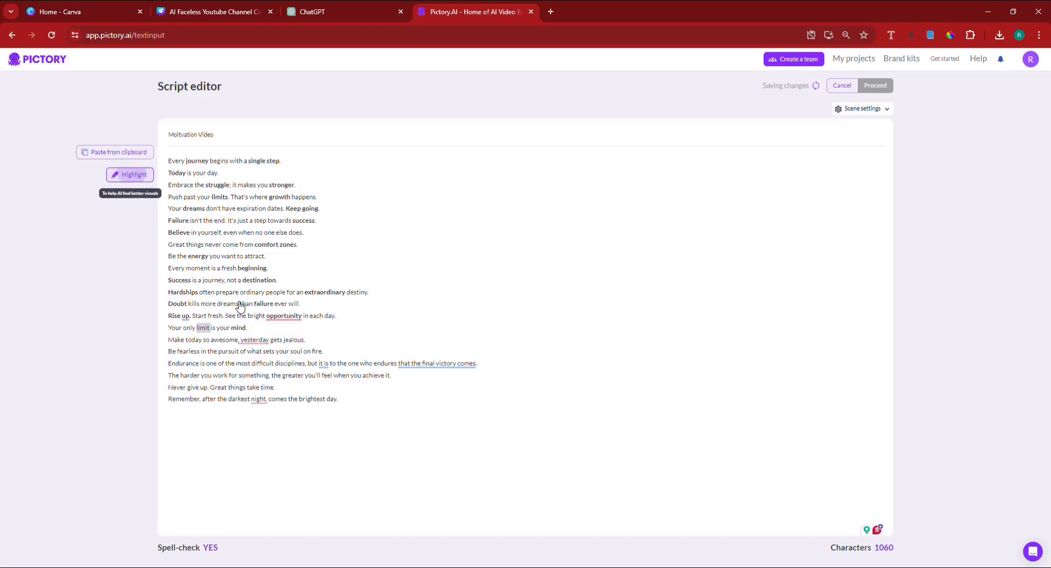
pyautogui.click(130, 174)
pyautogui.doubleClick(215, 340)
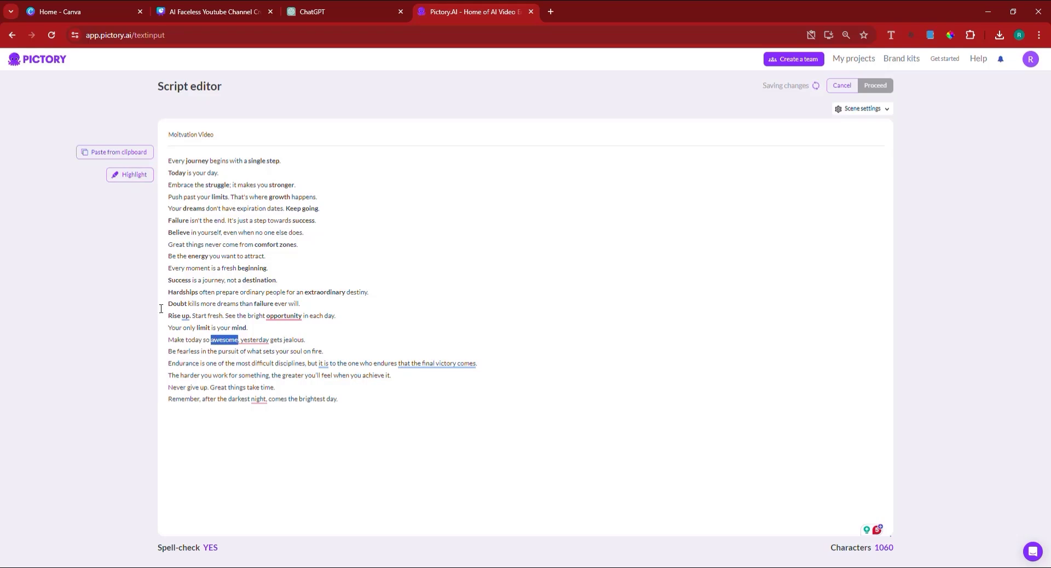
pyautogui.click(132, 174)
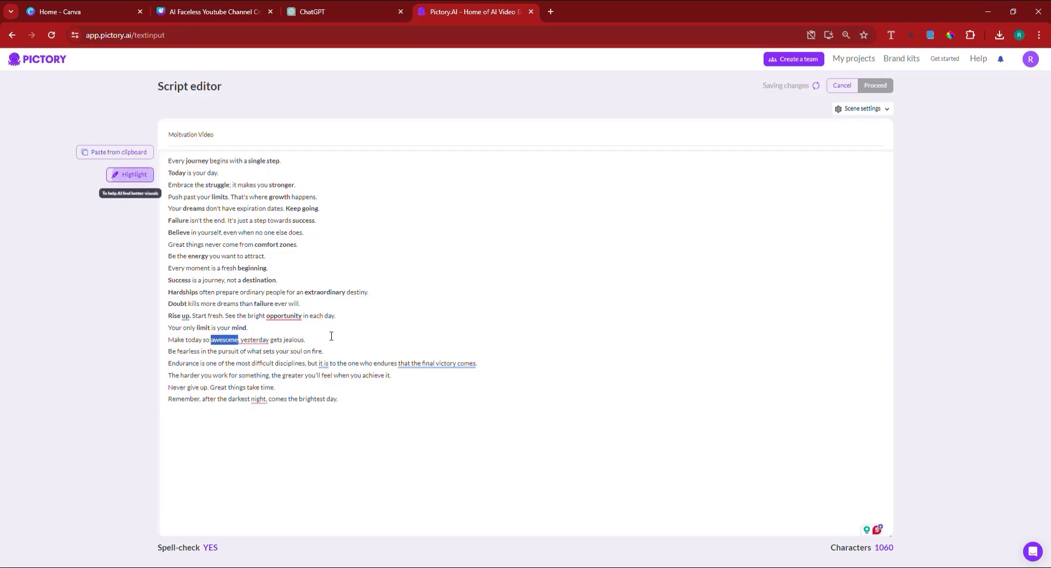
pyautogui.doubleClick(193, 340)
pyautogui.click(130, 174)
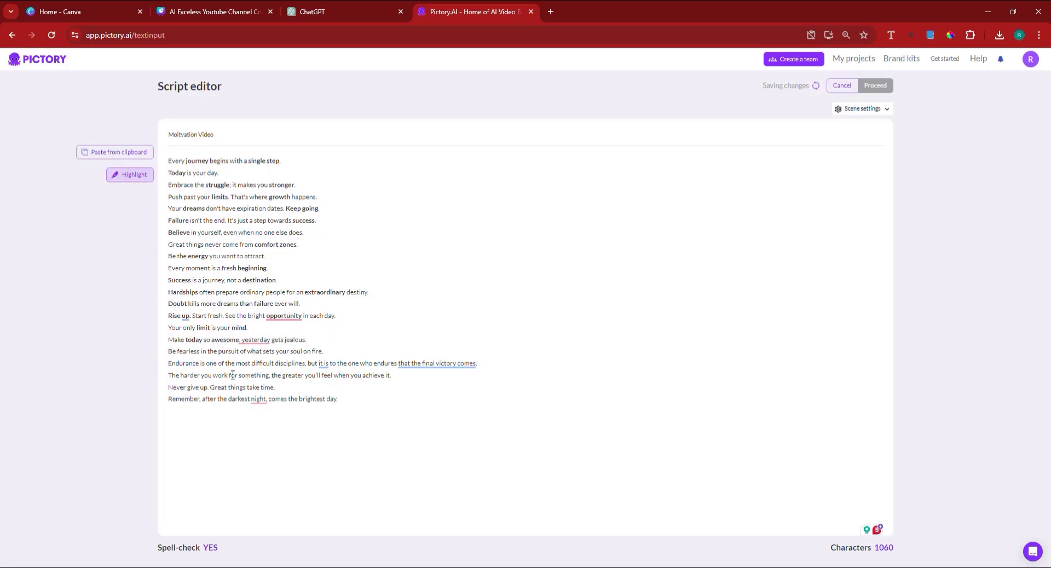
# Highlight "fearless" in its phrase, and "Endurance", "disciplines" and "victory" in the endurance phrase.
pyautogui.doubleClick(189, 351)
pyautogui.hotkey('ctrl', 'b')
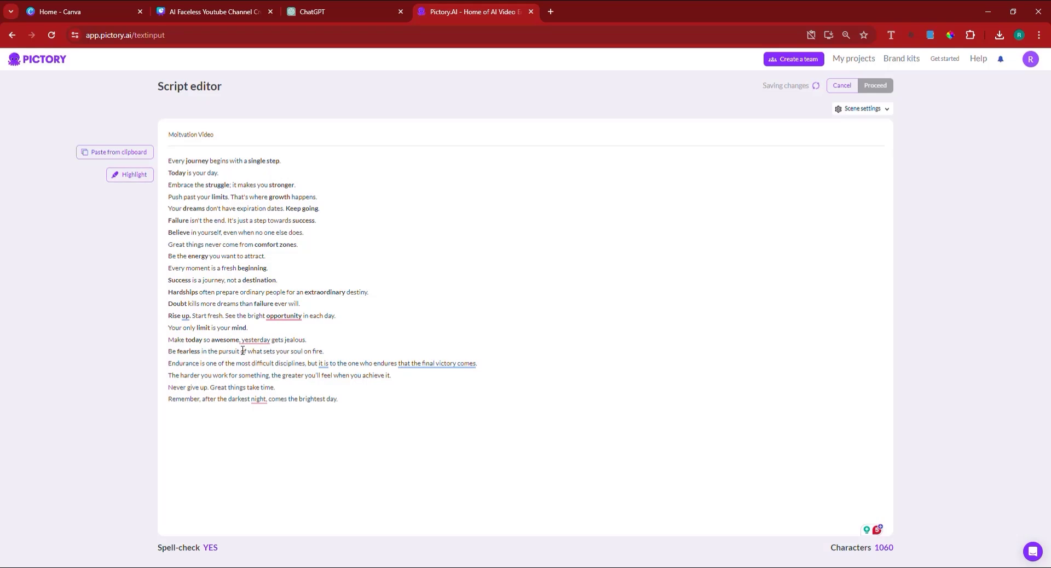
pyautogui.doubleClick(229, 351)
pyautogui.click(264, 364)
pyautogui.doubleClick(195, 365)
pyautogui.click(132, 174)
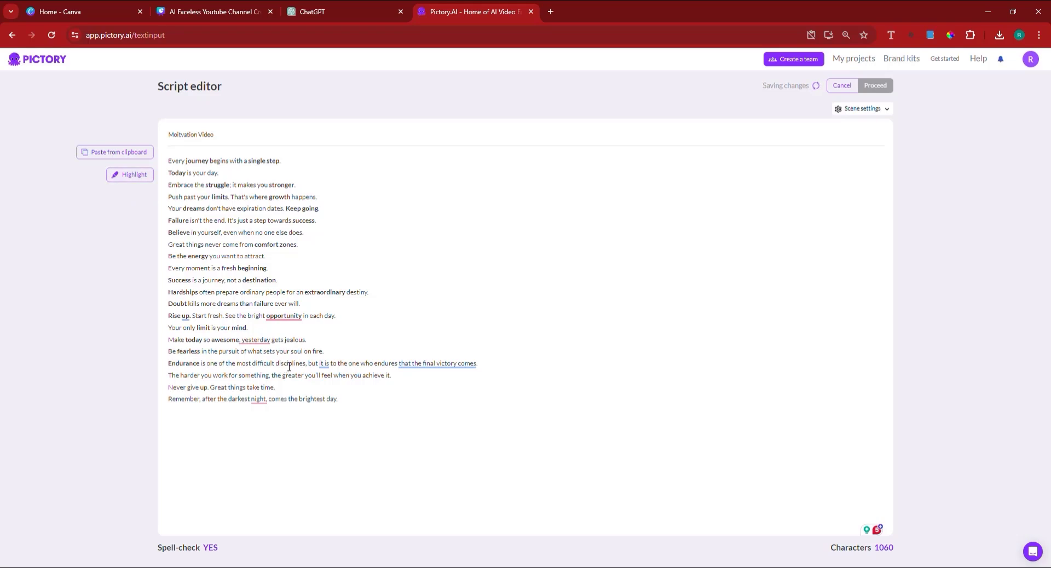
pyautogui.doubleClick(288, 365)
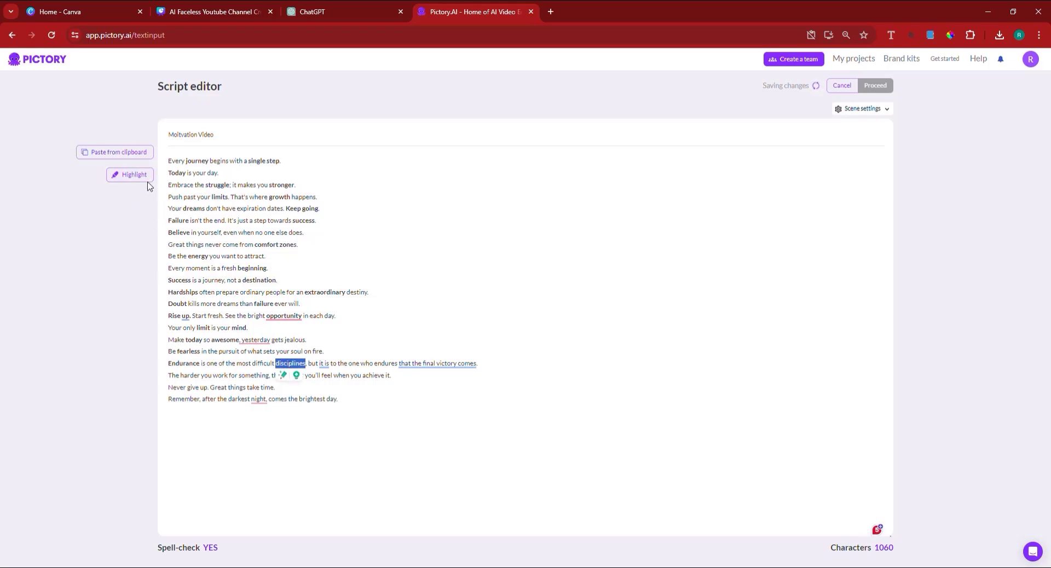
pyautogui.click(132, 174)
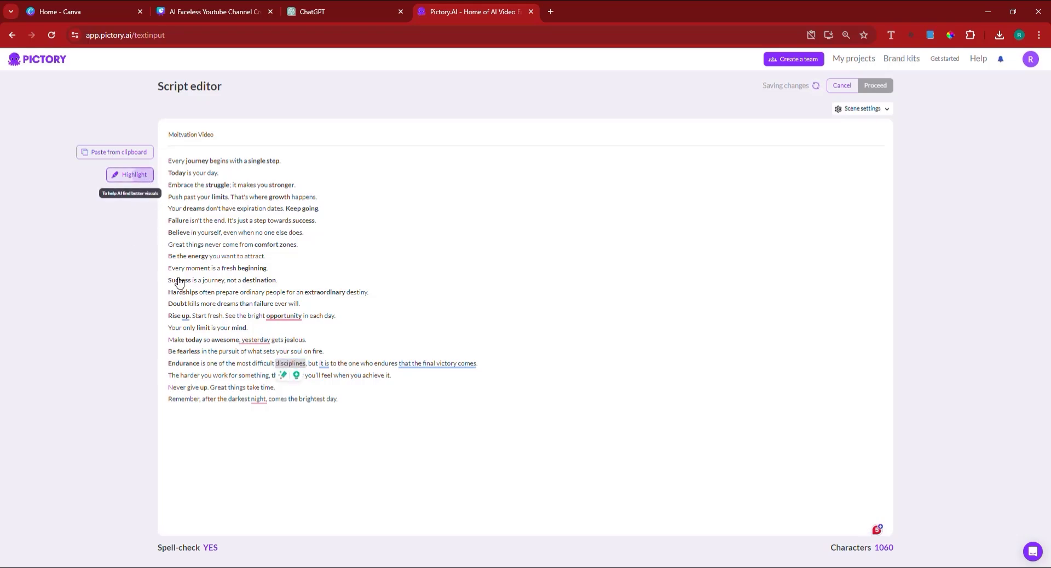
pyautogui.doubleClick(442, 366)
pyautogui.click(131, 174)
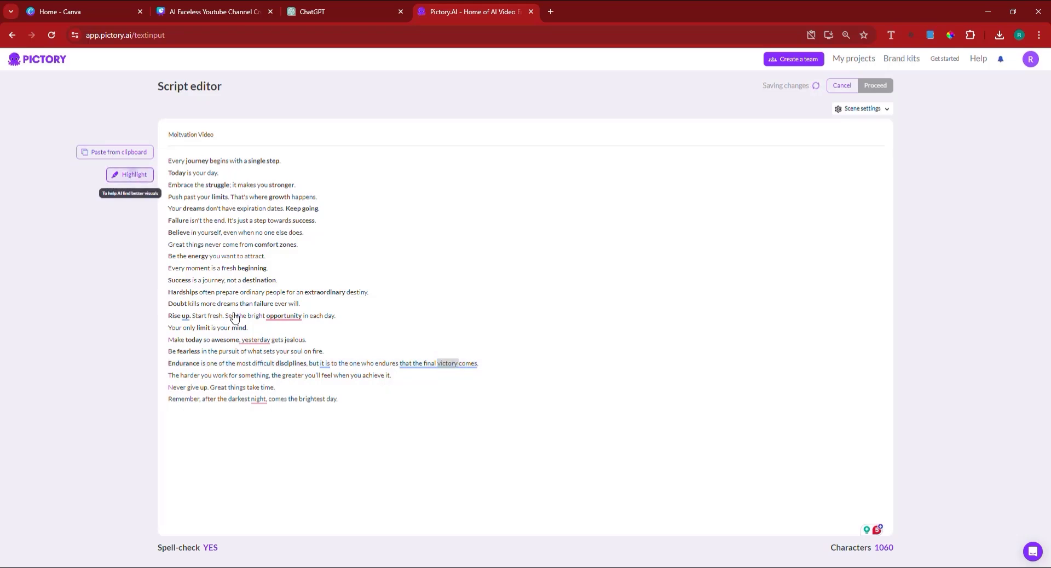
# Highlight "harder", "greater" and "achieve" in the phrase about working for something.
pyautogui.doubleClick(198, 374)
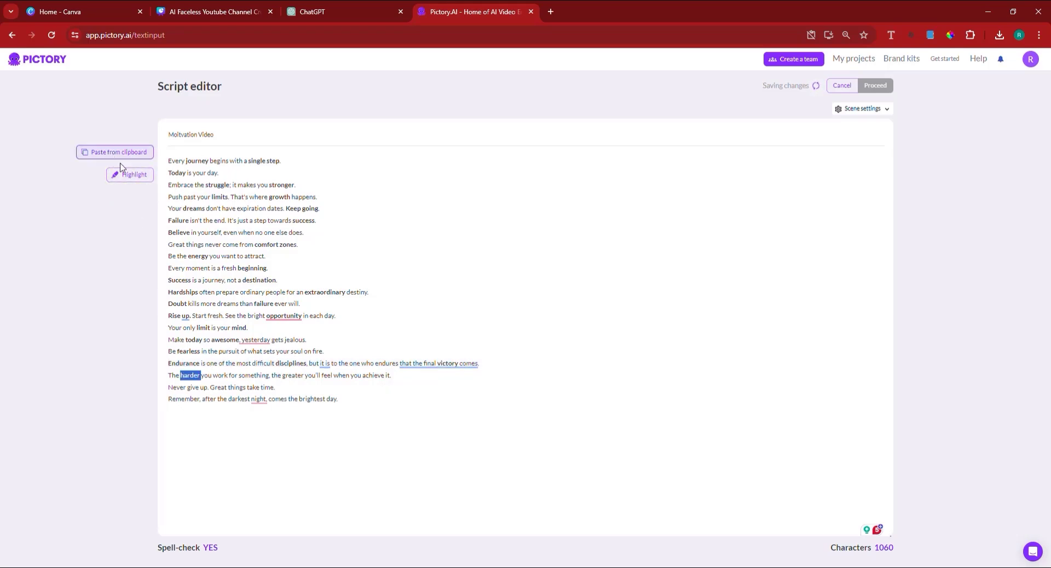
pyautogui.click(129, 175)
pyautogui.doubleClick(298, 377)
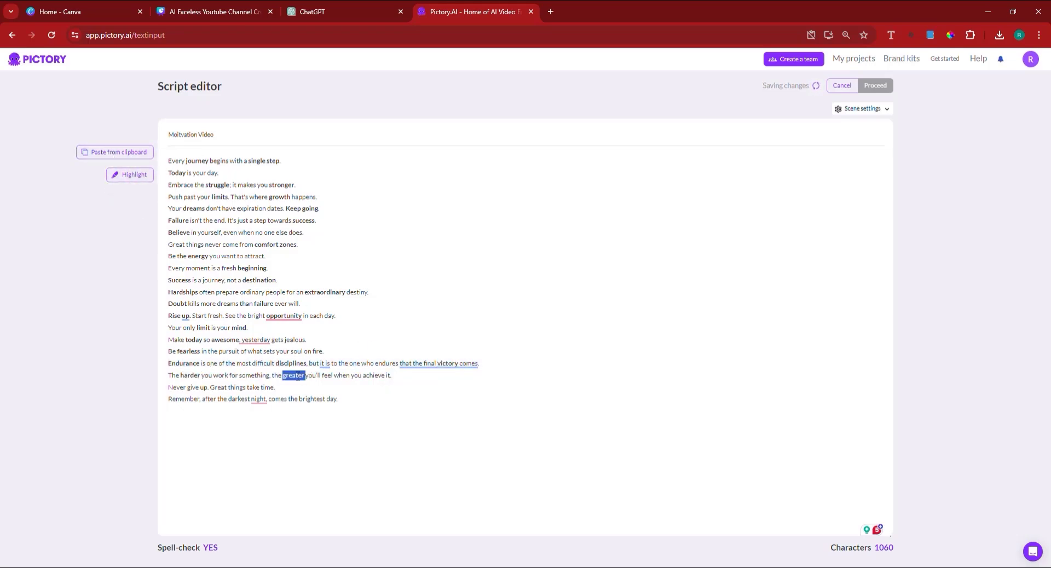
pyautogui.click(130, 174)
pyautogui.doubleClick(374, 375)
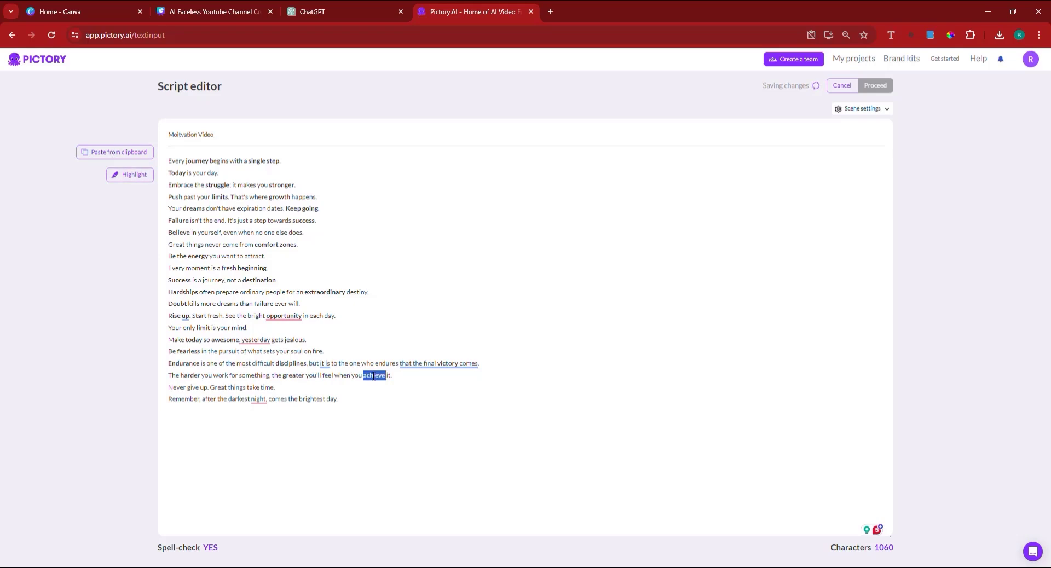
pyautogui.click(130, 175)
# Highlight "Never give up" in its phrase, and "brightest day" and "Remember" in the last line of the script.
pyautogui.moveTo(209, 387); pyautogui.dragTo(167, 387)
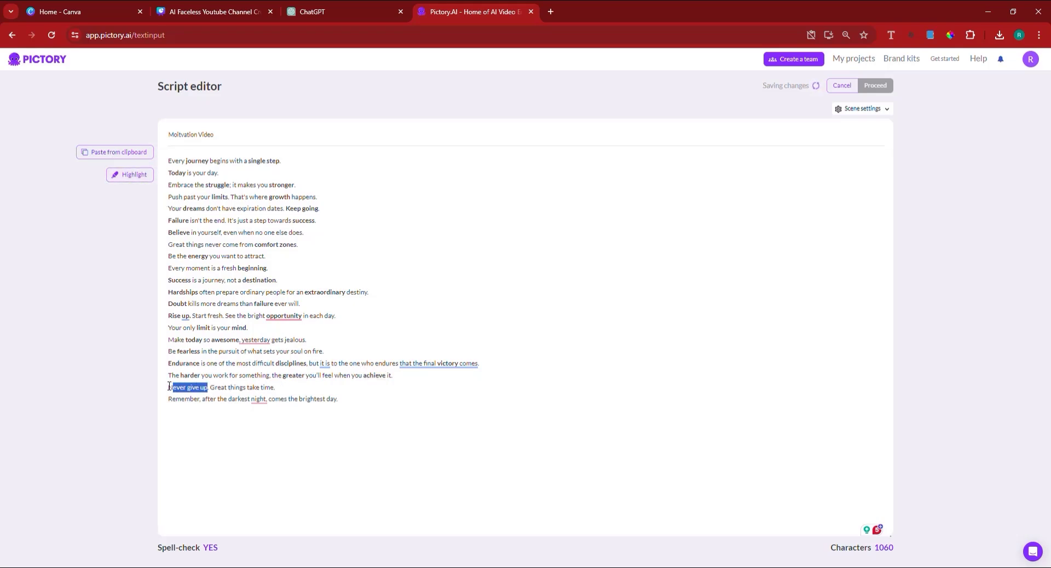
pyautogui.click(129, 175)
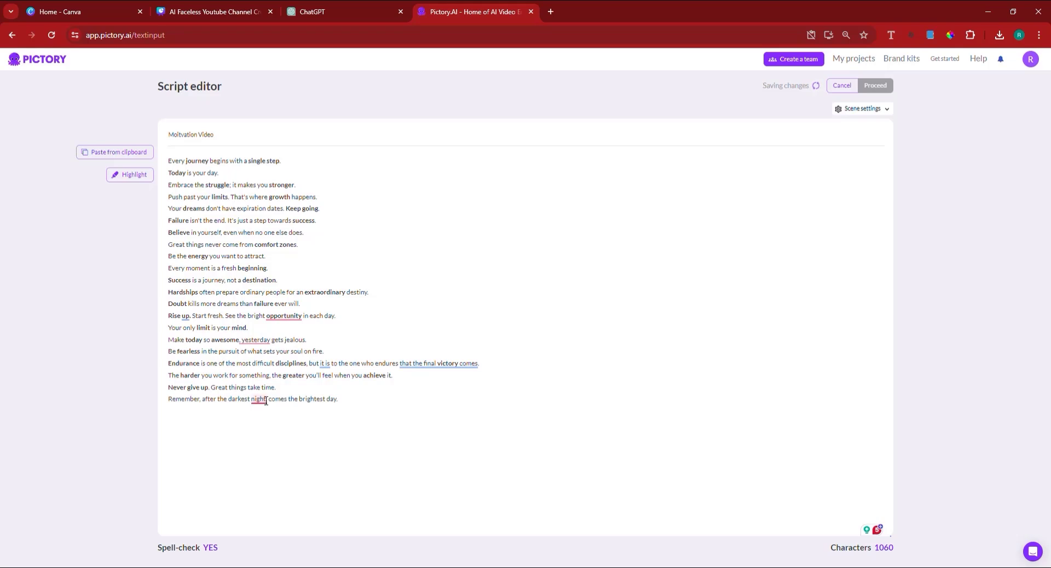
pyautogui.moveTo(259, 400)
pyautogui.doubleClick(302, 397)
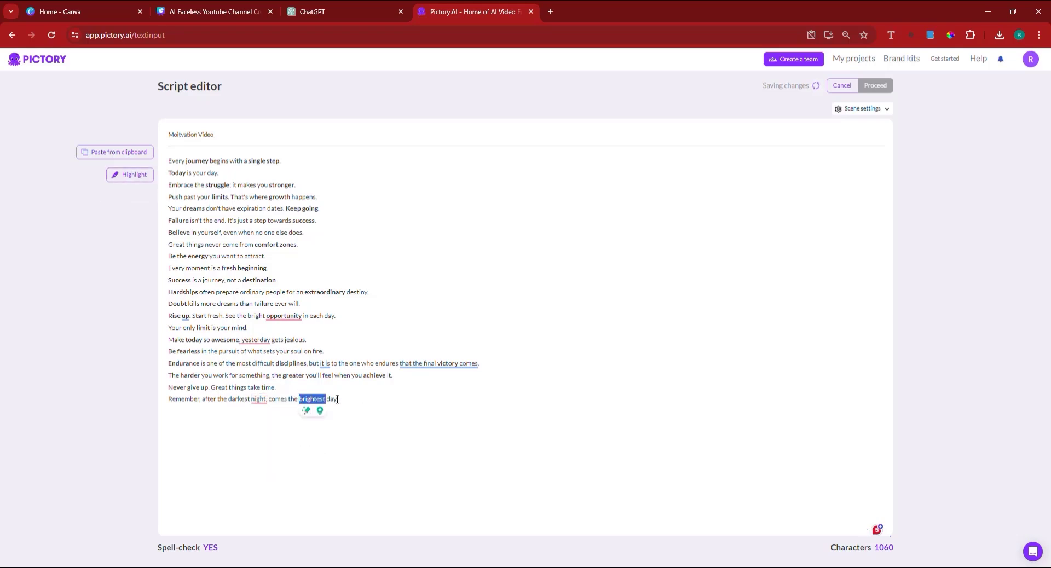
pyautogui.moveTo(337, 399); pyautogui.dragTo(300, 399)
pyautogui.click(137, 181)
pyautogui.doubleClick(193, 399)
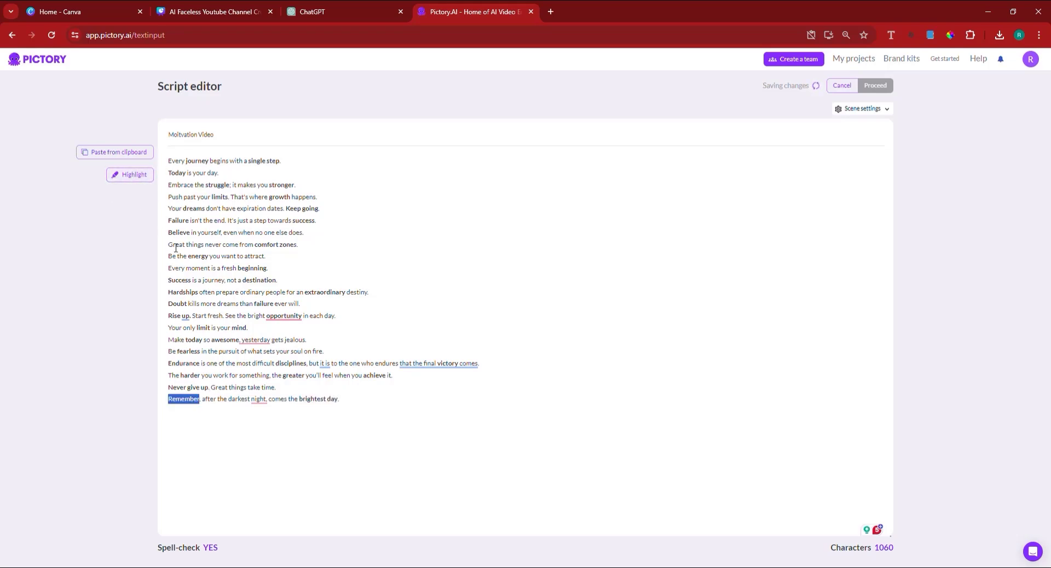
pyautogui.click(125, 175)
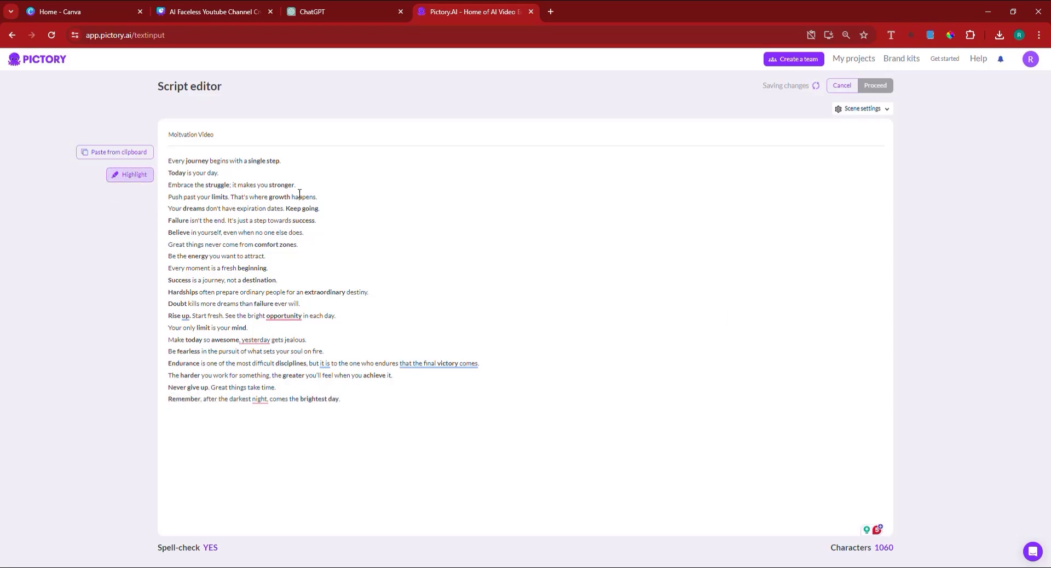
# Examine the scene settings and the available options for creating new scenes.
pyautogui.click(872, 109)
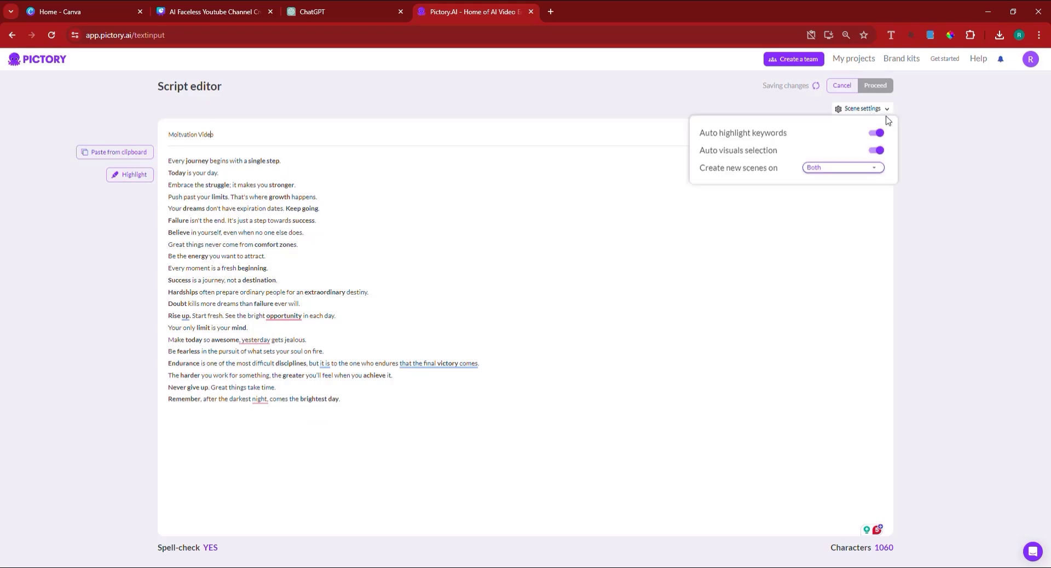
pyautogui.click(858, 169)
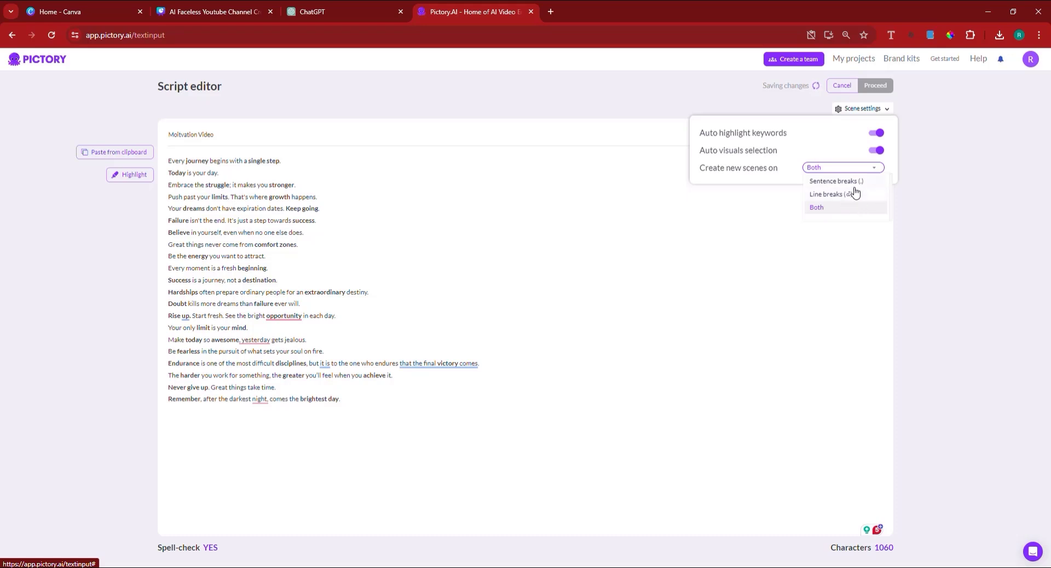
pyautogui.click(285, 111)
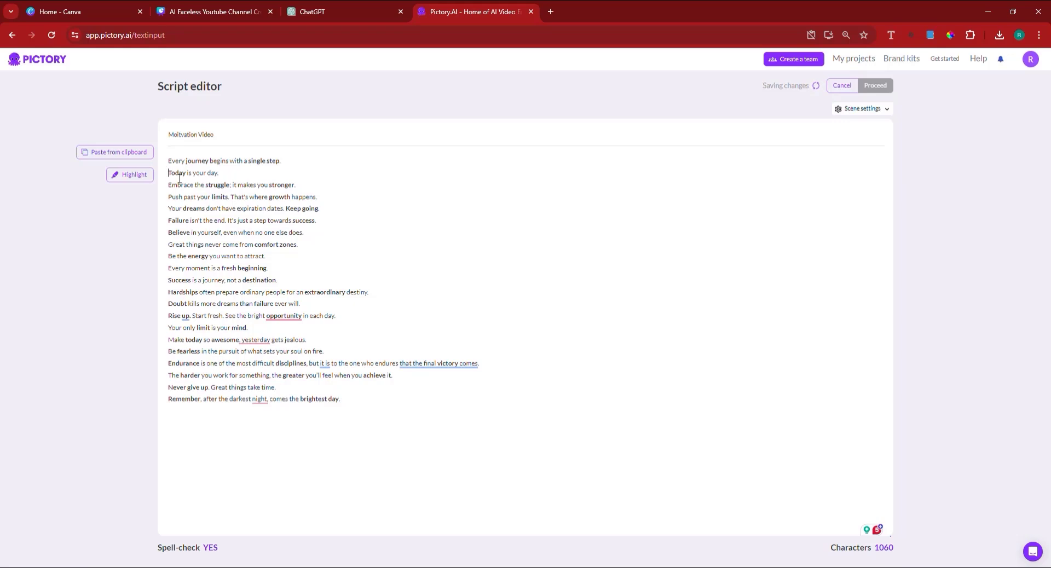
# Join "Today is your day." to the first line, check the scene-break options again, and restore the line break.
pyautogui.press('BackSpace')
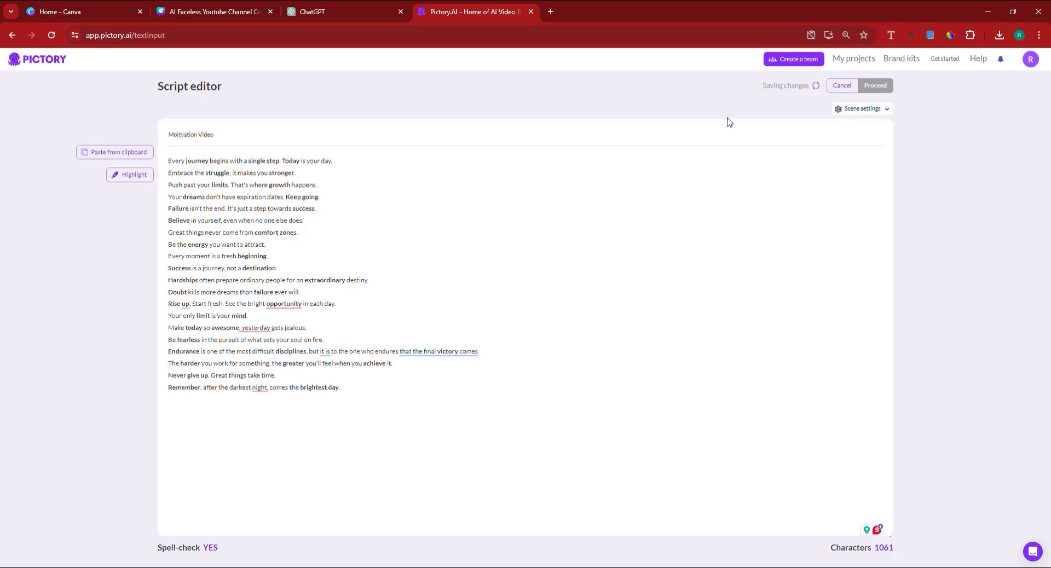
pyautogui.click(846, 109)
pyautogui.click(829, 168)
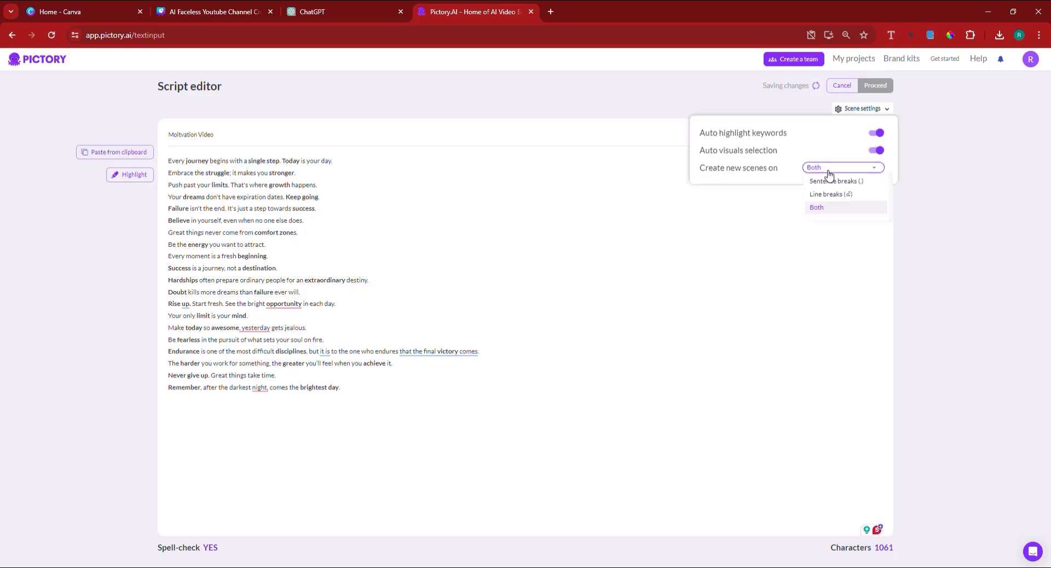
pyautogui.click(858, 109)
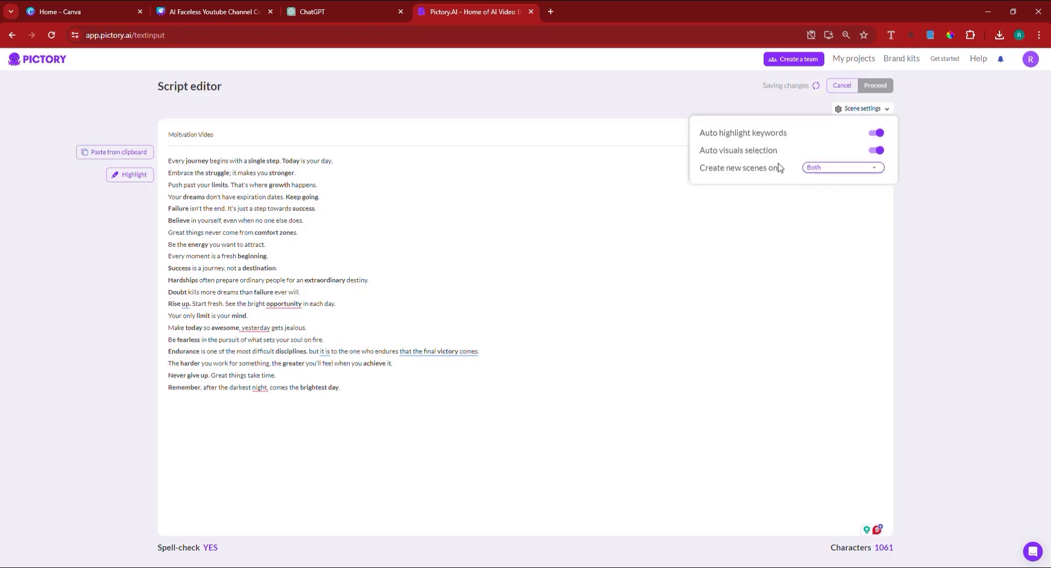
pyautogui.click(840, 167)
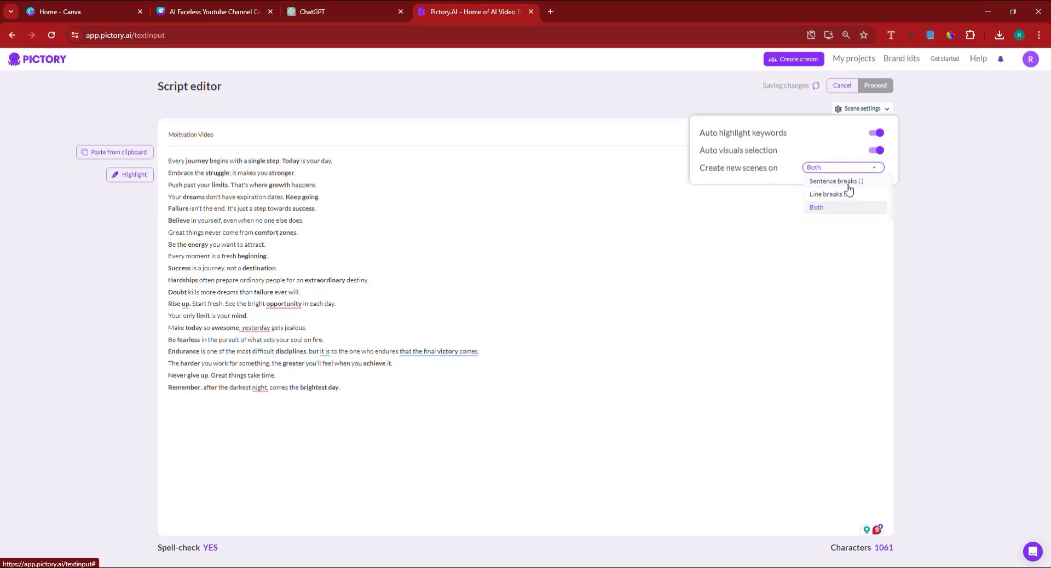
pyautogui.click(534, 195)
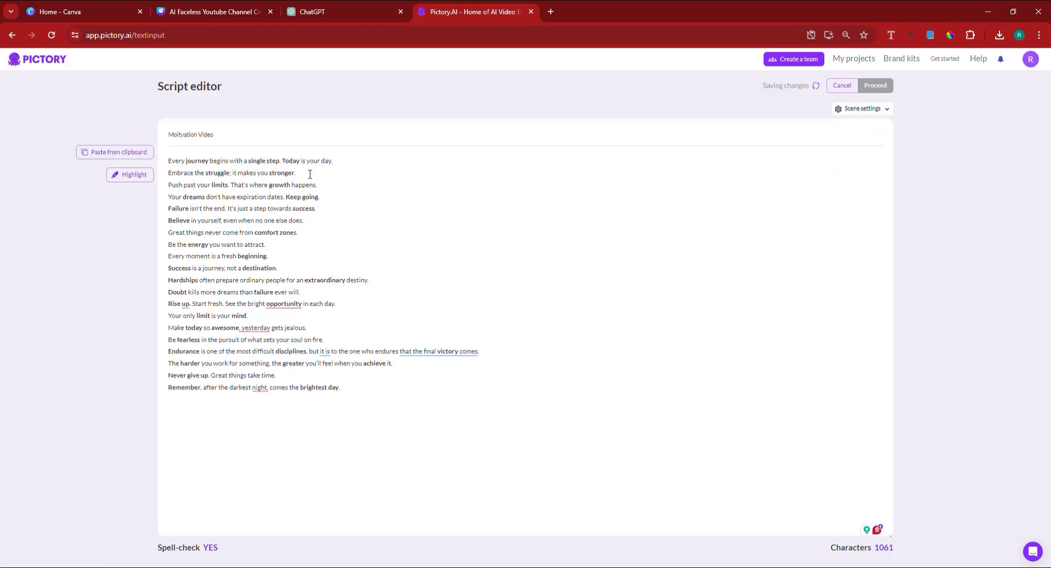
pyautogui.press('Return')
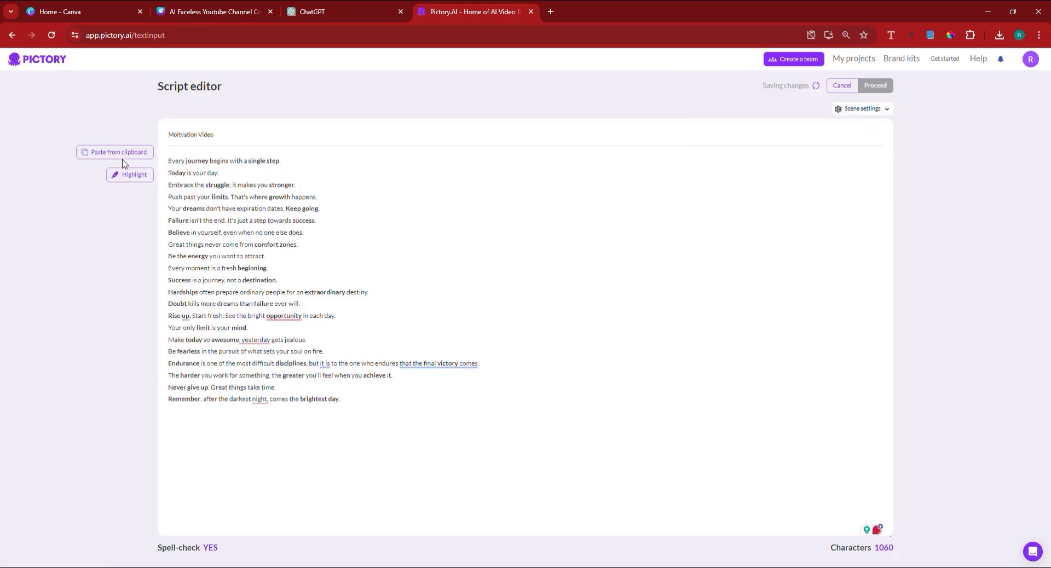
# Set new scenes to be created on line breaks in the scene settings.
pyautogui.moveTo(873, 108)
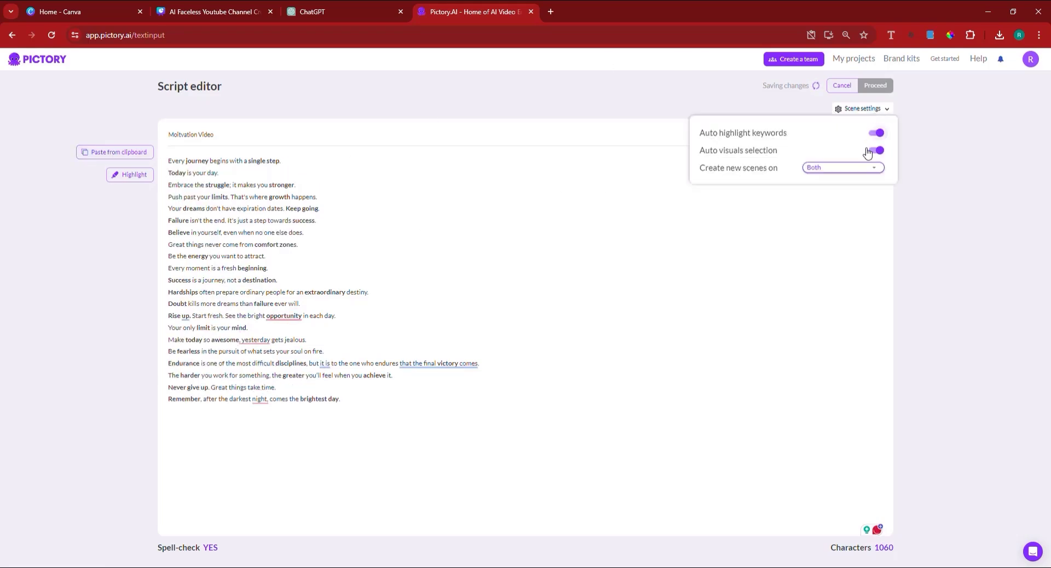
pyautogui.click(841, 170)
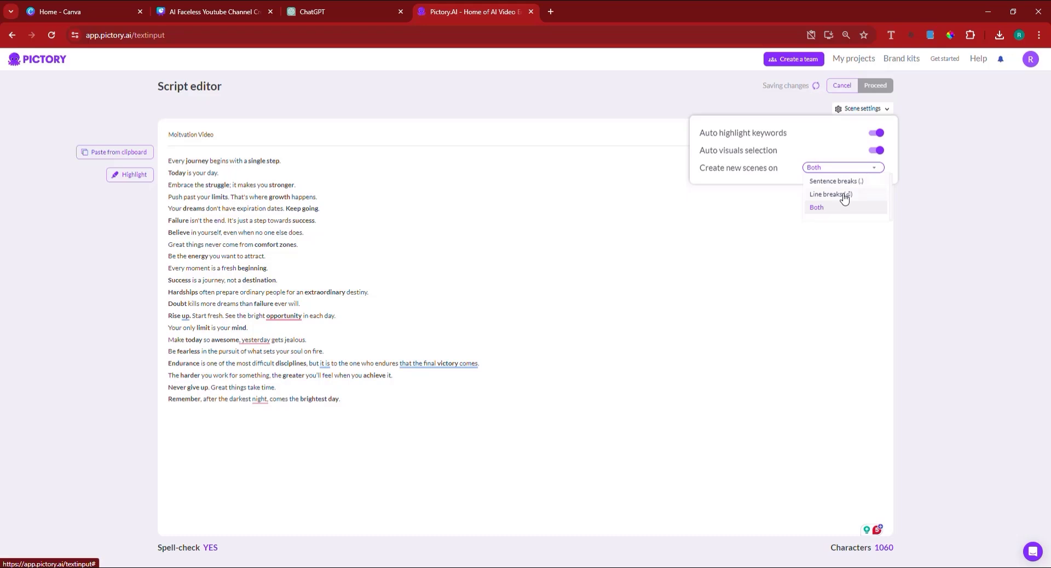
pyautogui.click(840, 193)
pyautogui.moveTo(870, 108)
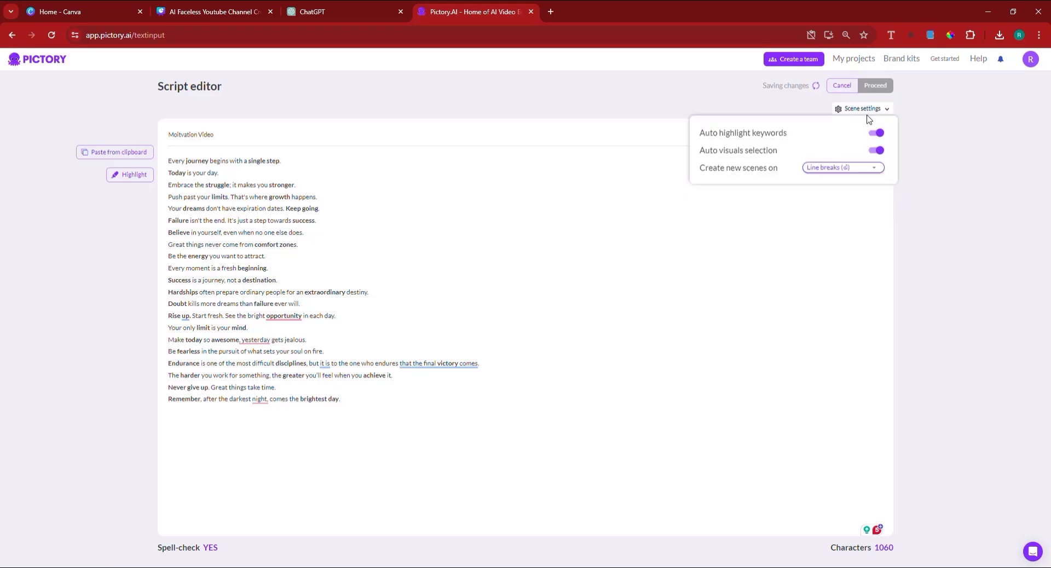
pyautogui.click(846, 172)
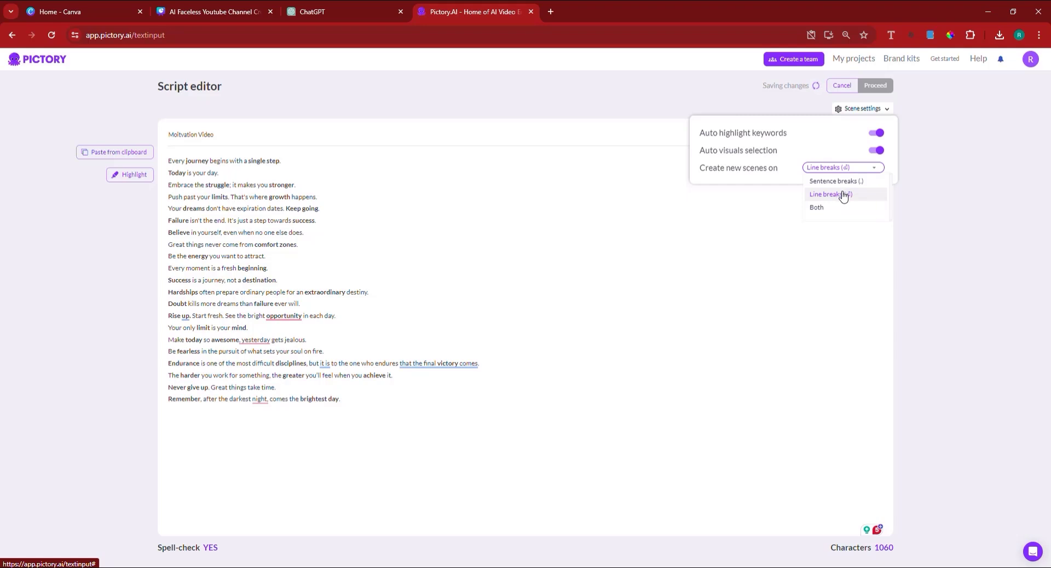
pyautogui.click(844, 193)
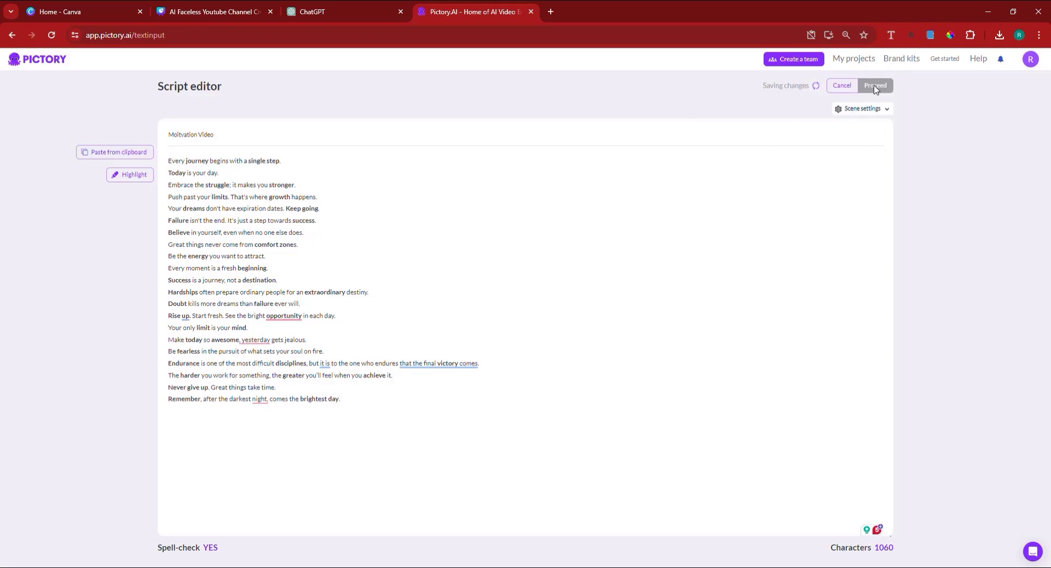
# Check the auto highlight scene setting, proceed to generate the video storyboard, and collapse the getting-started checklist.
pyautogui.moveTo(871, 108)
pyautogui.click(877, 133)
pyautogui.moveTo(874, 114)
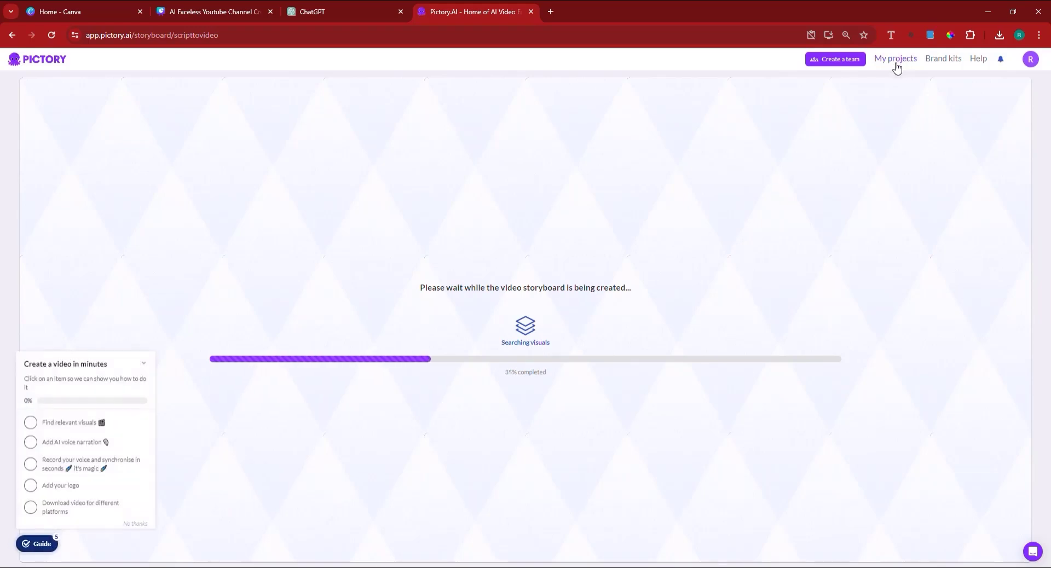
pyautogui.click(145, 363)
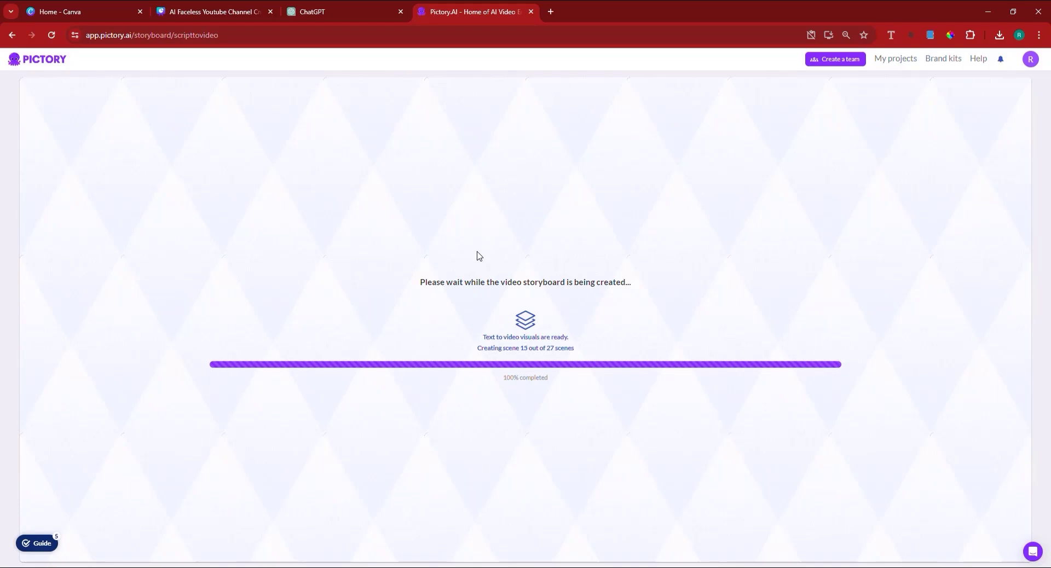
# Close the AI Faceless Youtube Channel browser page, and dismiss the announcement shown over the Pictory storyboard.
pyautogui.click(228, 9)
pyautogui.click(327, 9)
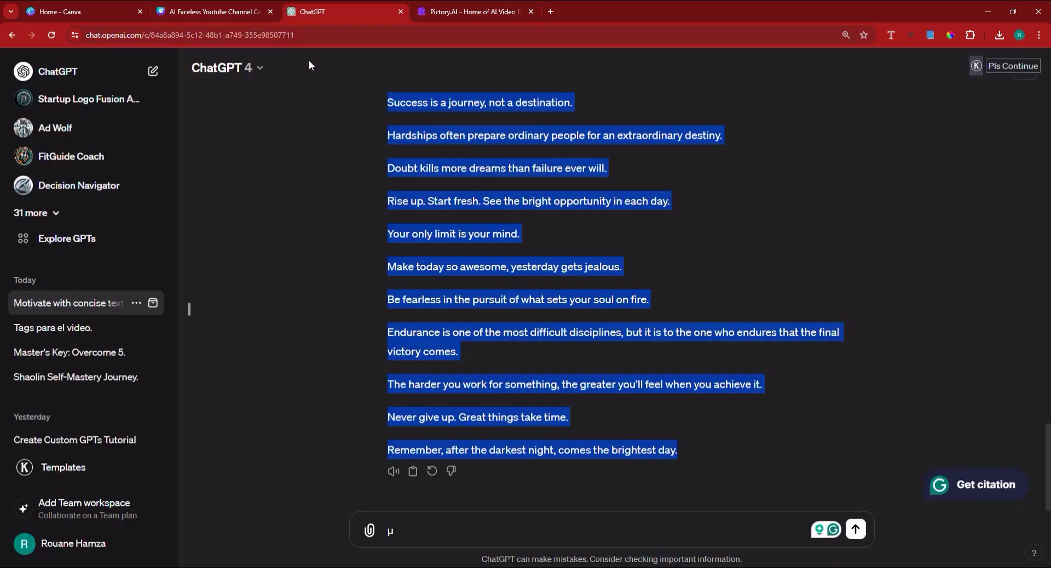
pyautogui.click(270, 11)
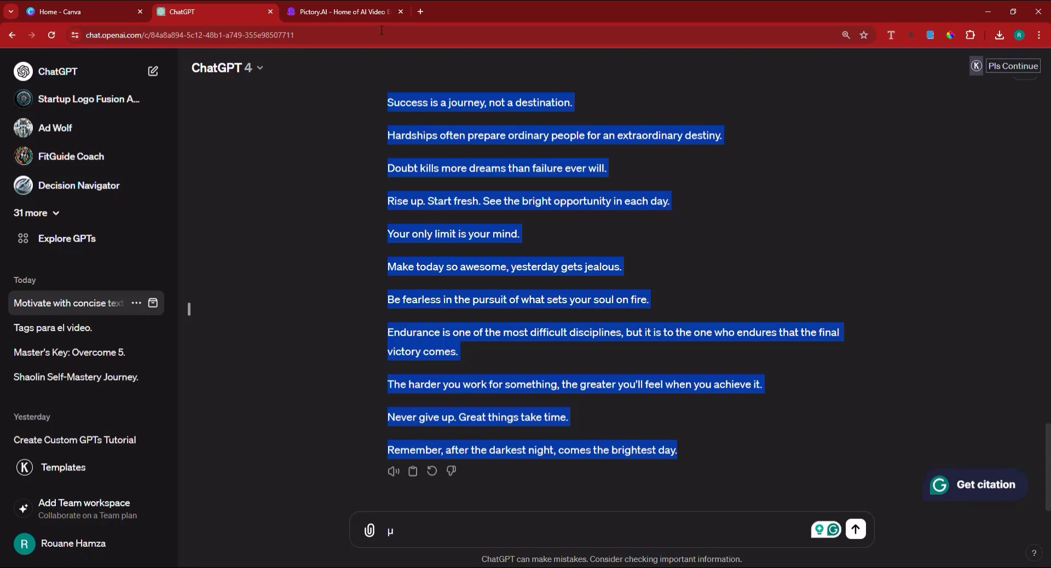
pyautogui.click(350, 11)
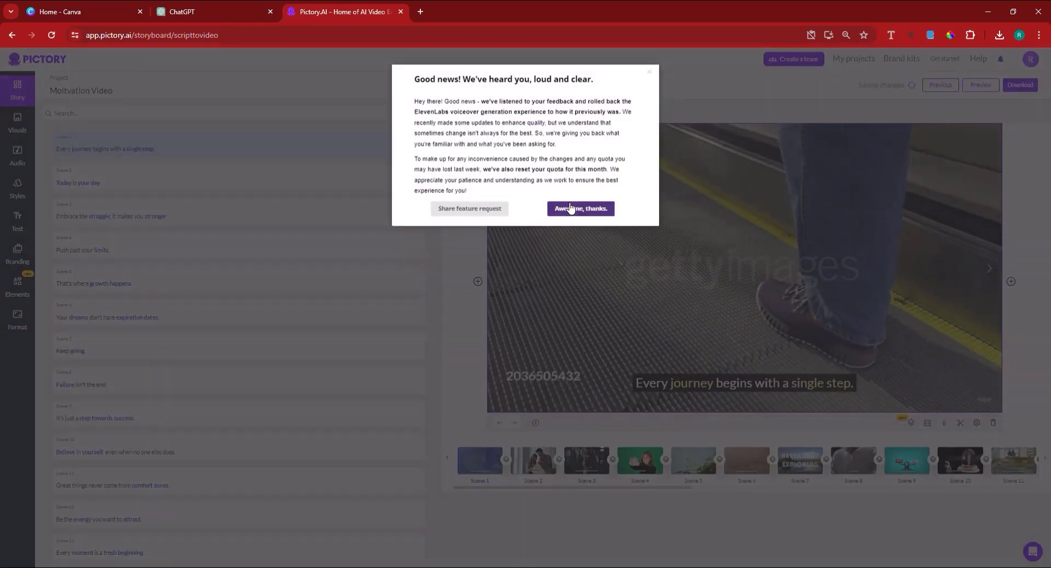
pyautogui.click(491, 235)
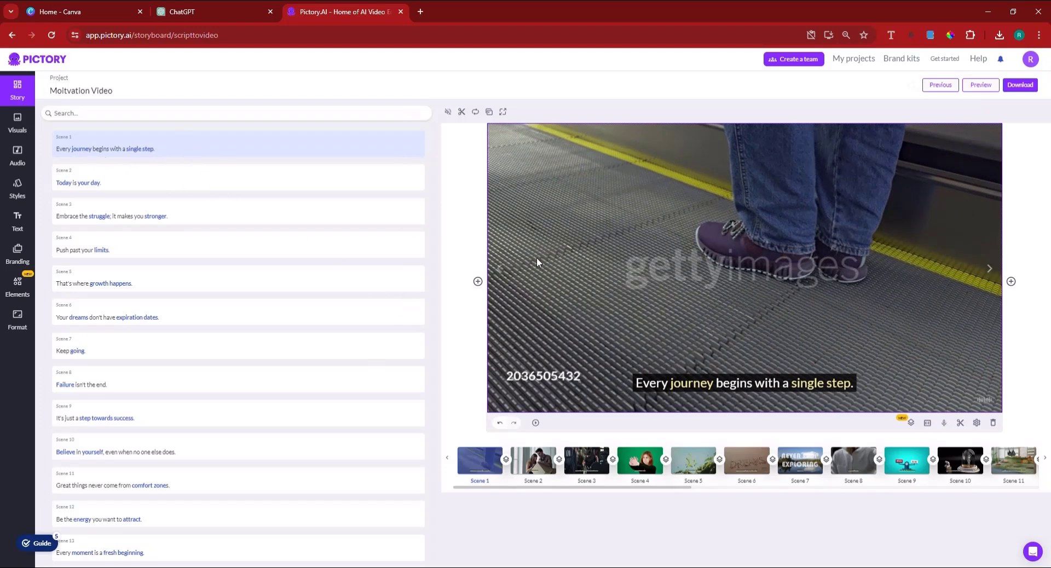
# Review the visuals chosen for scenes 2 through 7, and look through the captions of the remaining scenes.
pyautogui.click(127, 184)
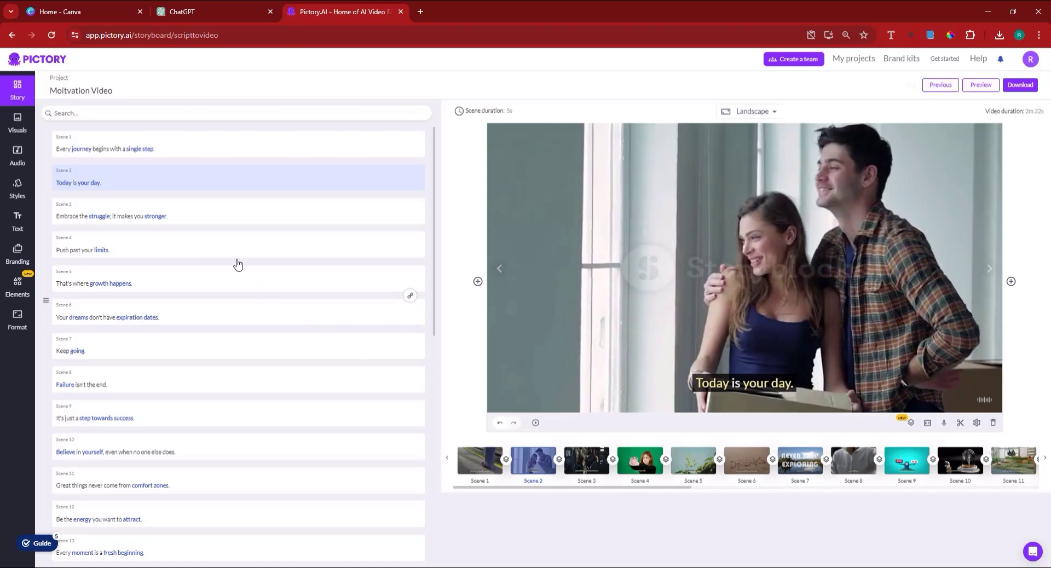
pyautogui.click(165, 220)
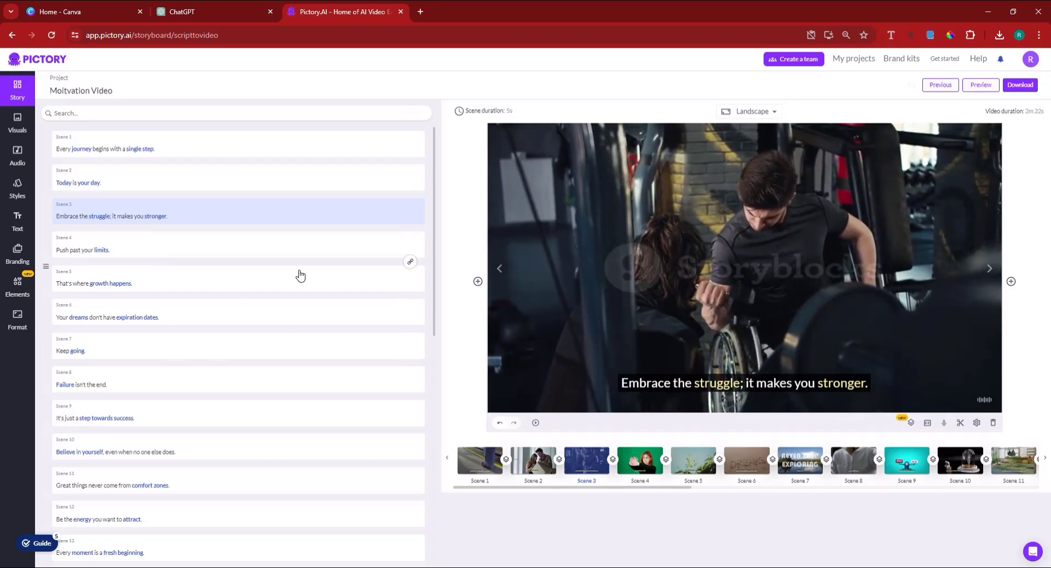
pyautogui.click(96, 252)
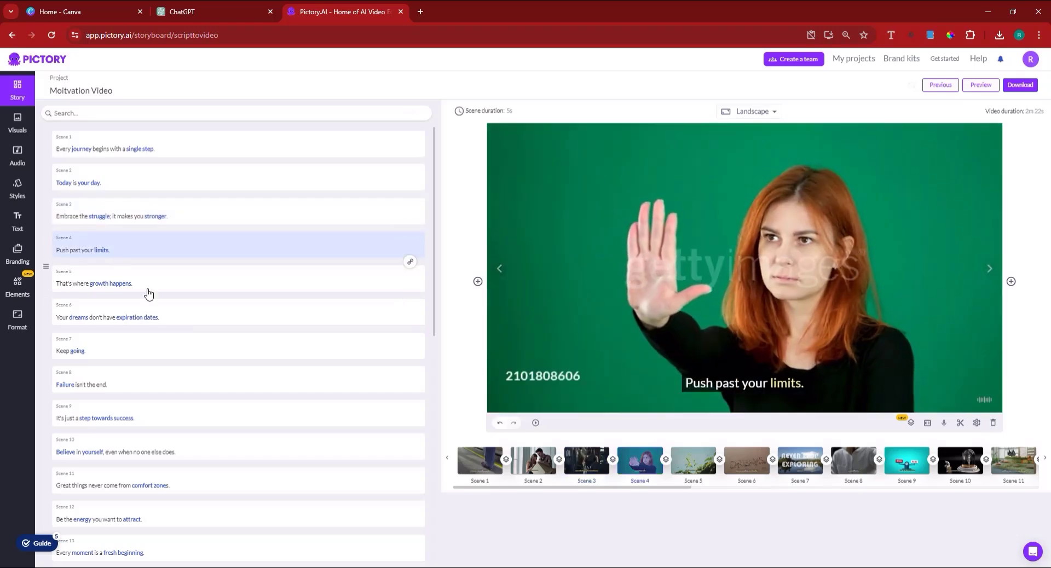
pyautogui.click(148, 294)
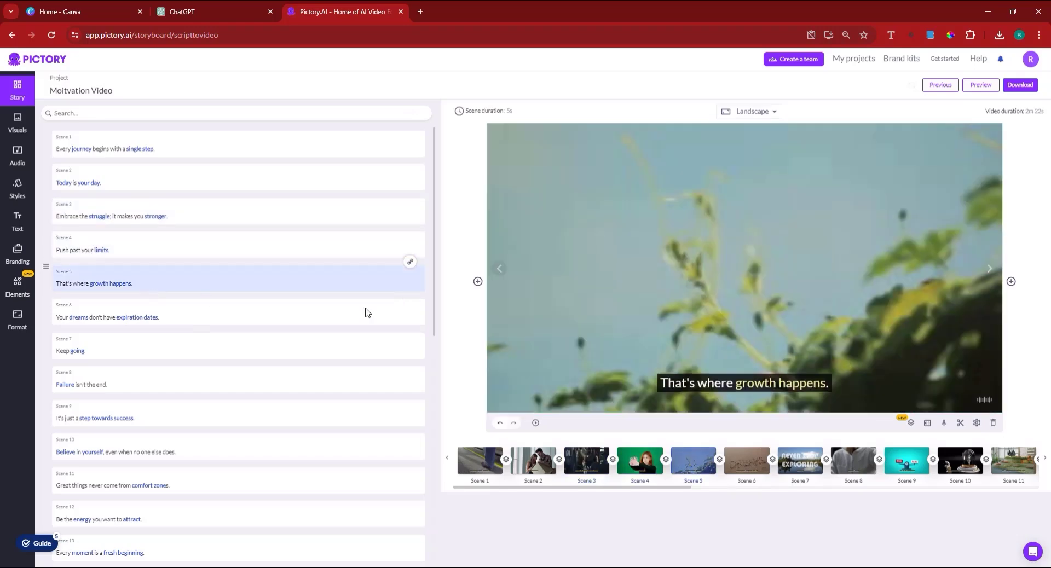
pyautogui.click(123, 326)
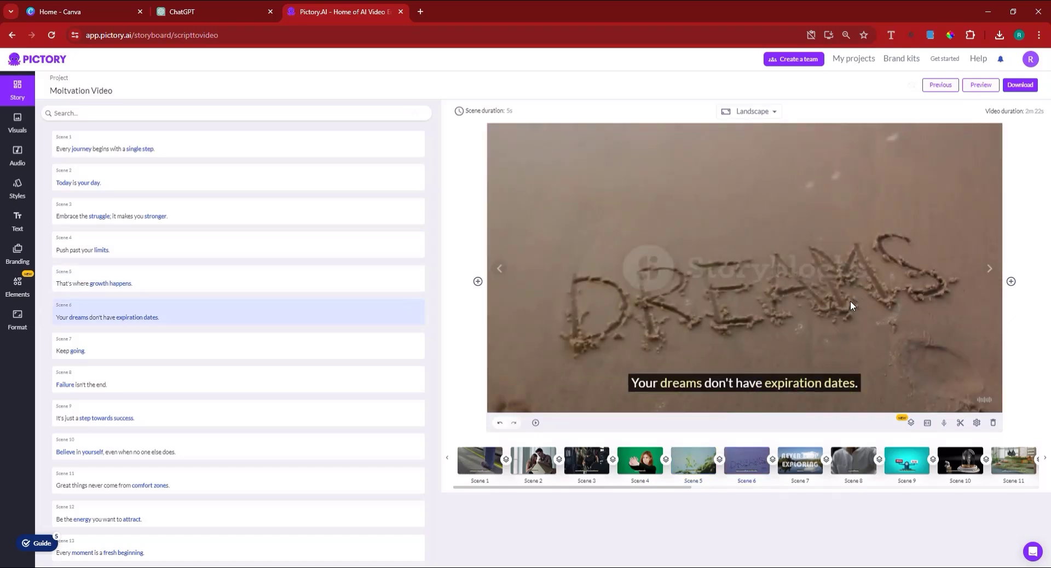
pyautogui.click(88, 352)
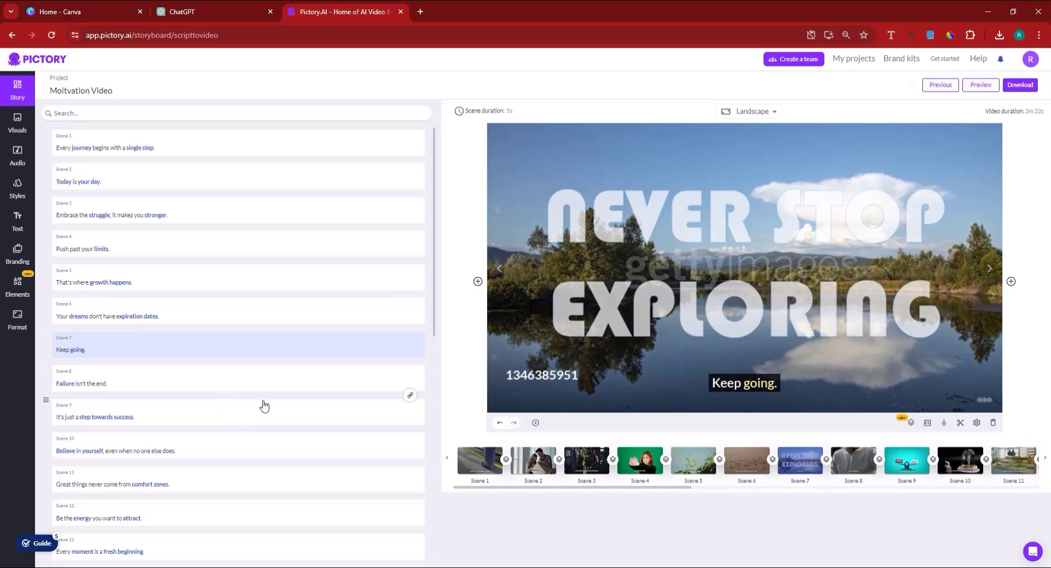
pyautogui.scroll(-4, 271, 408)
pyautogui.scroll(-5, 279, 410)
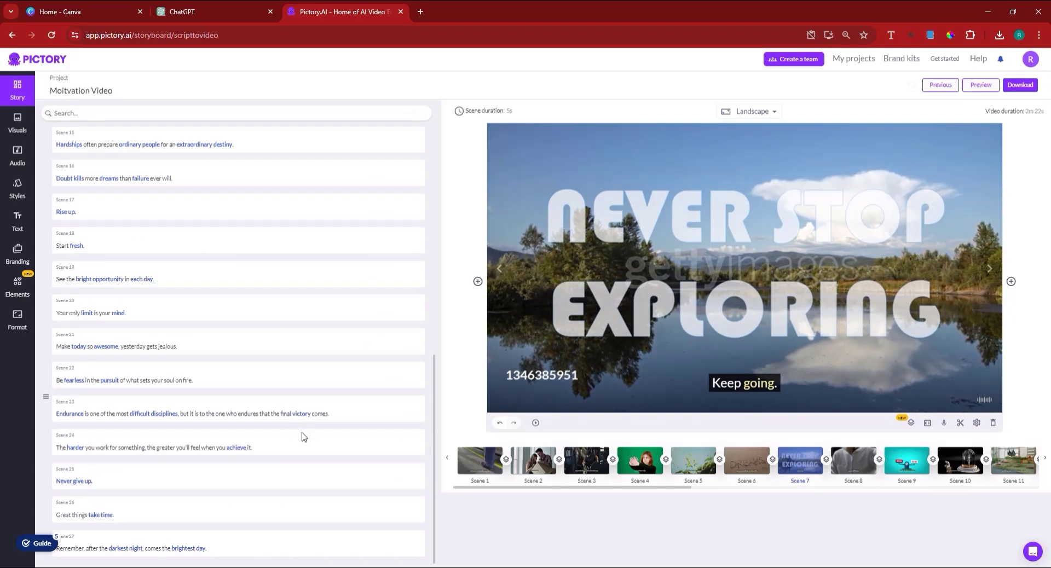
# Apply the Fade transition between scene 1 and scene 2.
pyautogui.click(506, 461)
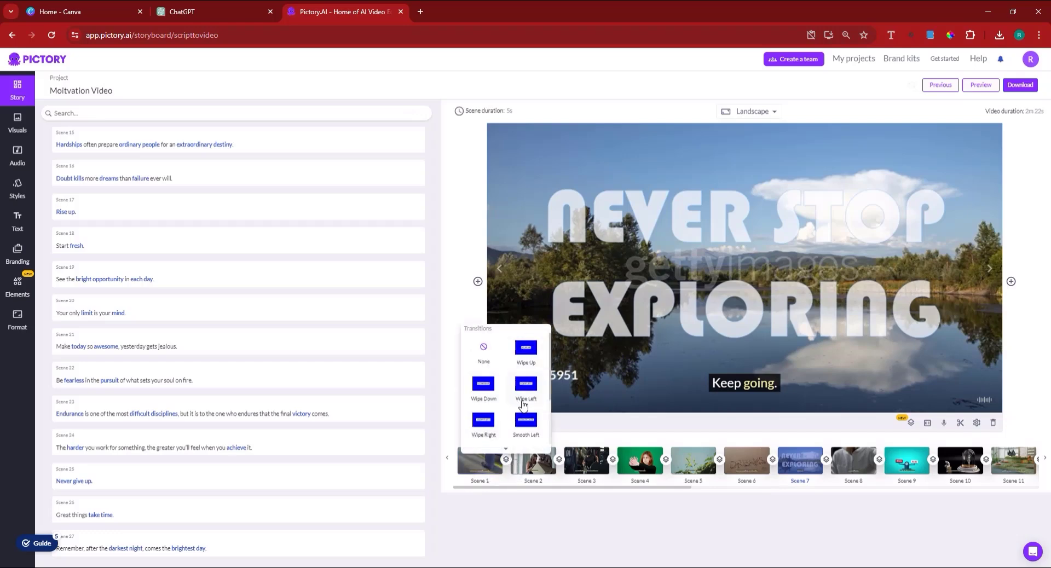
pyautogui.scroll(-2, 527, 416)
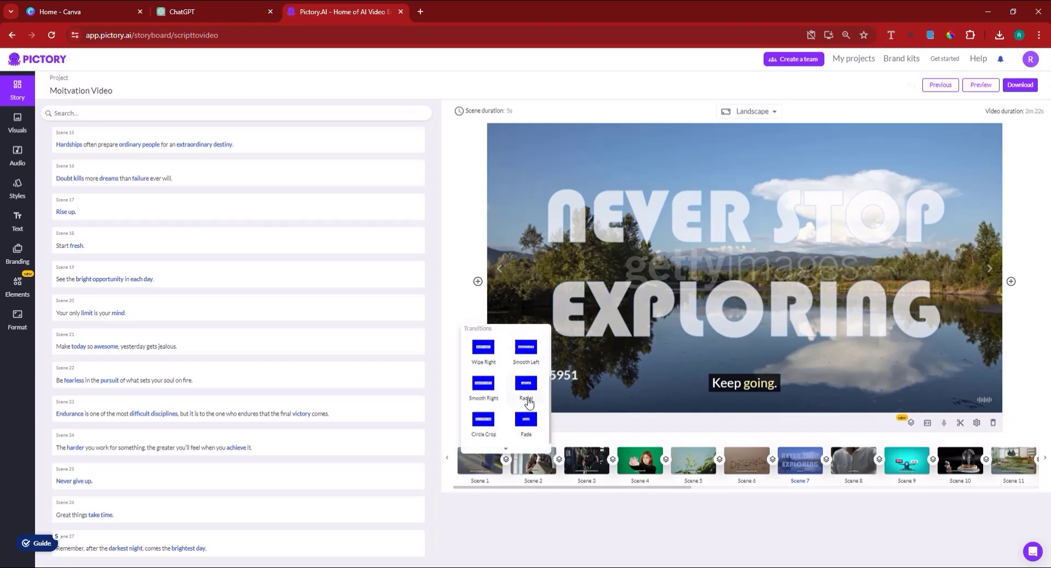
pyautogui.click(529, 421)
pyautogui.click(526, 425)
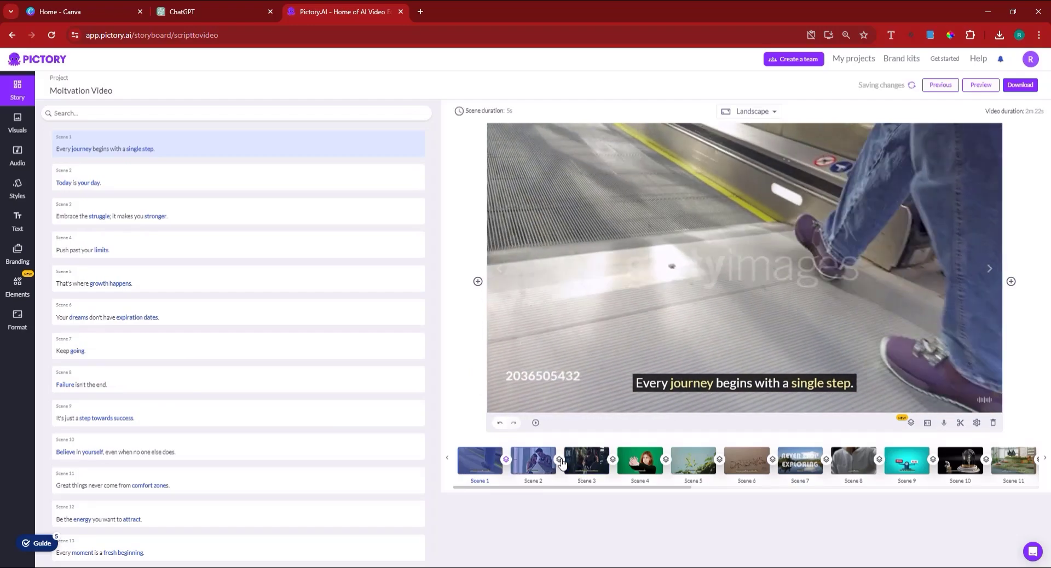
# Add a transition between scenes 2 and 3, and apply the Smooth Left transition between scenes 4 and 5.
pyautogui.click(559, 459)
pyautogui.scroll(-2, 578, 430)
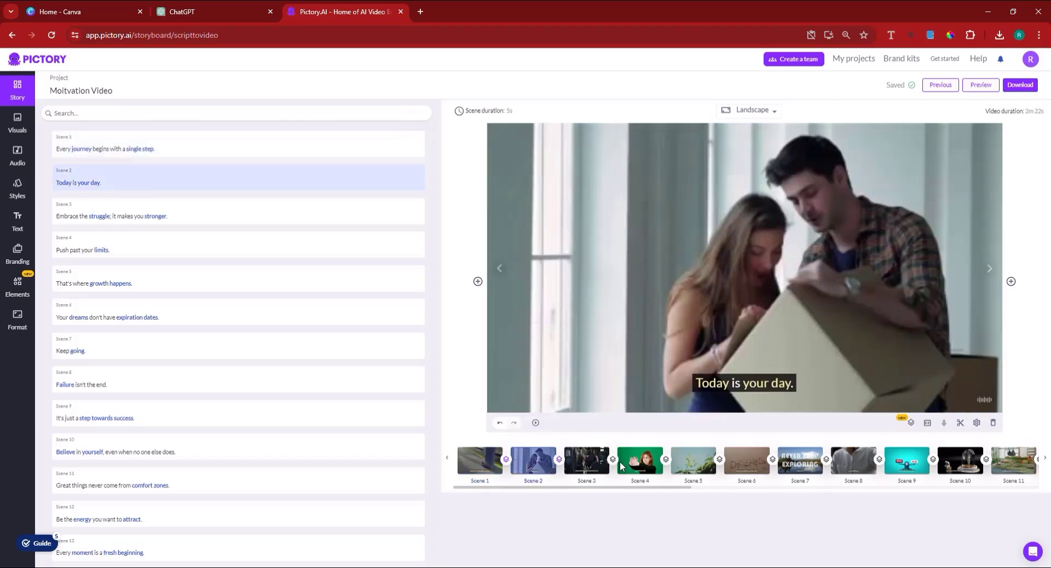
pyautogui.click(666, 461)
pyautogui.scroll(-2, 679, 430)
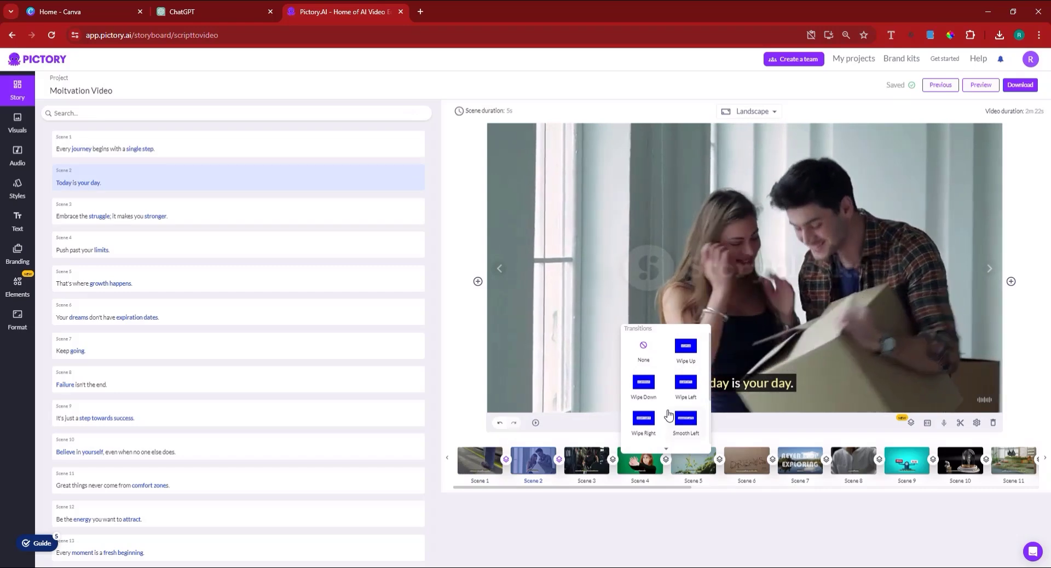
pyautogui.click(686, 420)
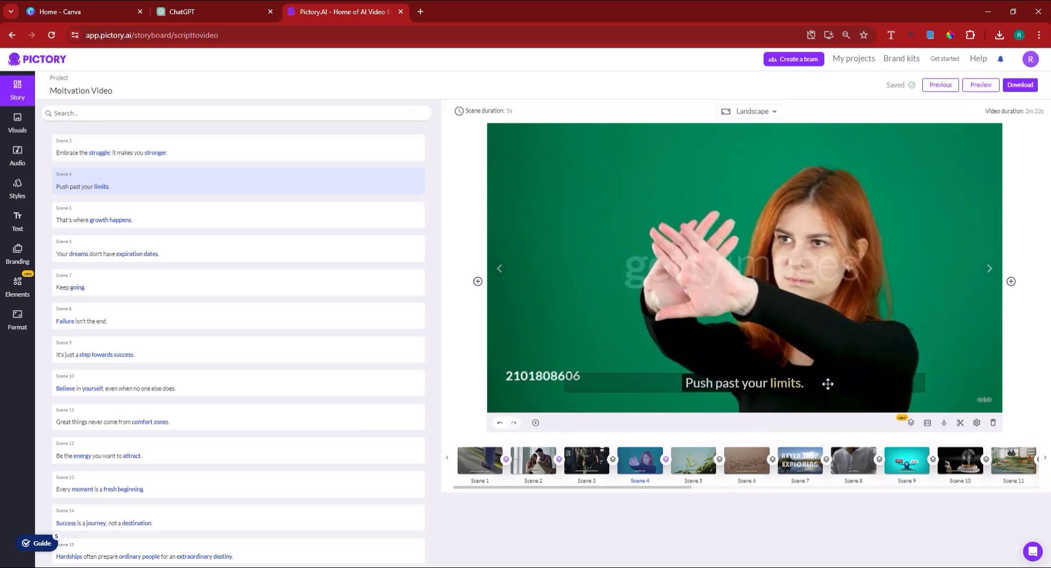
# Check the scene settings of scene 4 and its duration options, including applying the timing to all scenes.
pyautogui.click(978, 426)
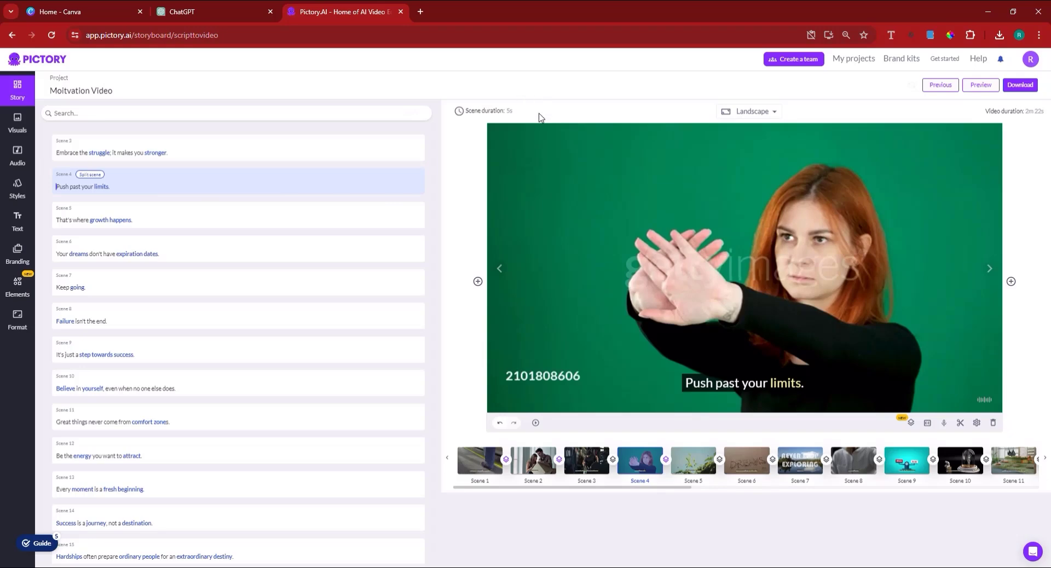
pyautogui.click(509, 111)
pyautogui.click(484, 149)
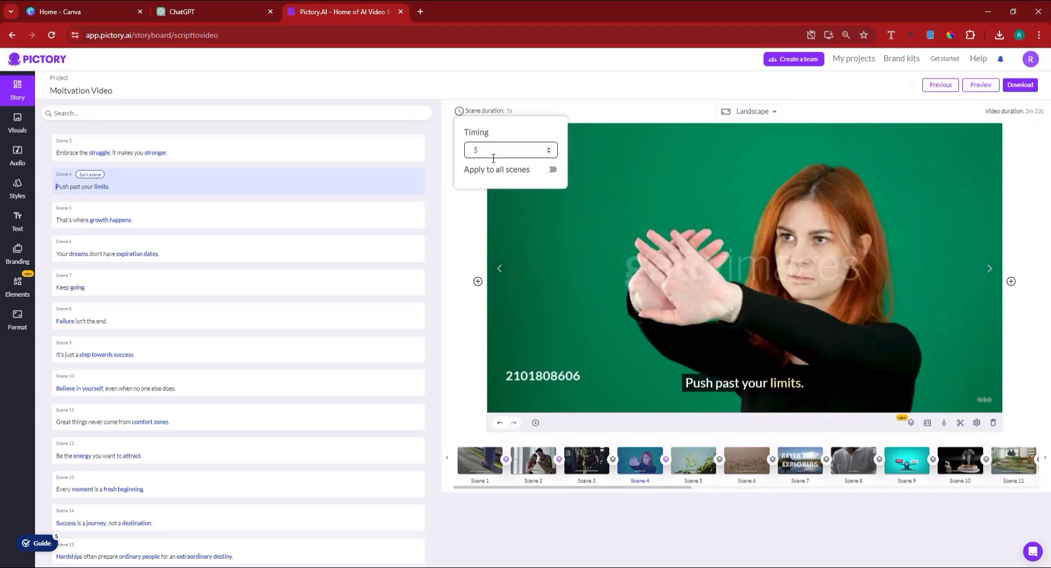
pyautogui.click(136, 171)
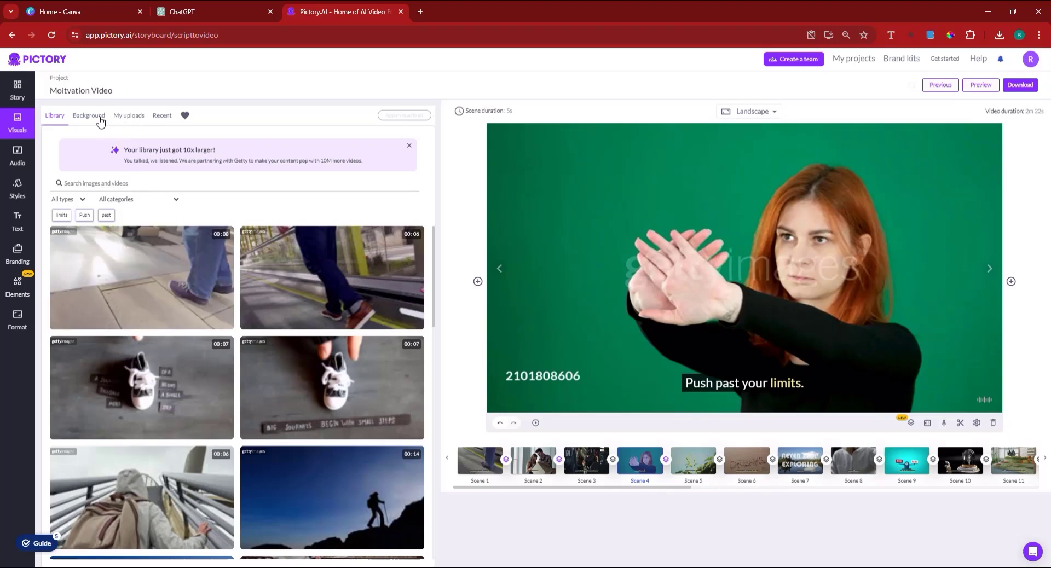
# Look at the upload area for custom visuals and at the text formatting options of scene 4's caption.
pyautogui.click(135, 119)
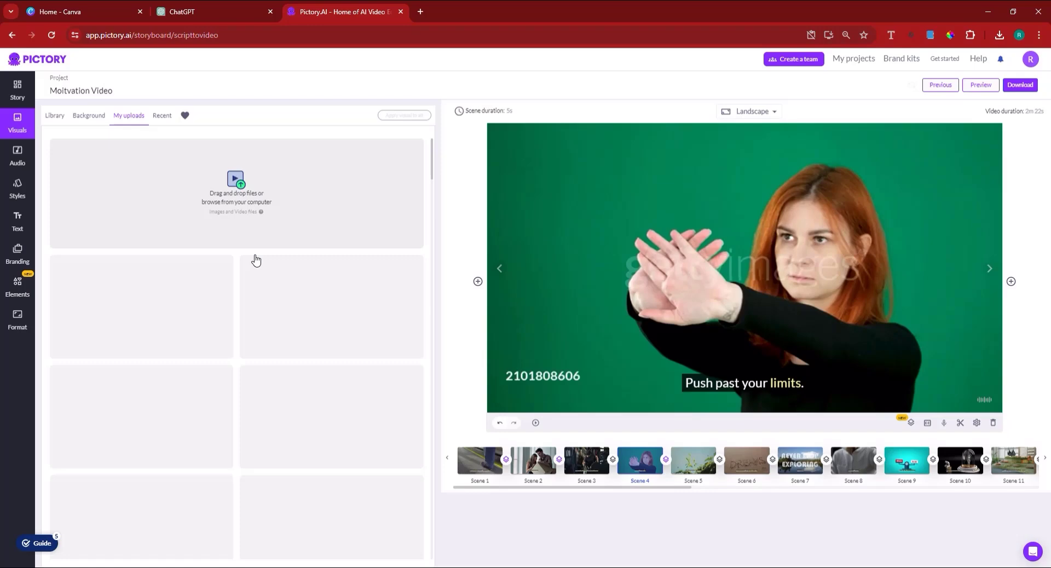
pyautogui.moveTo(113, 269)
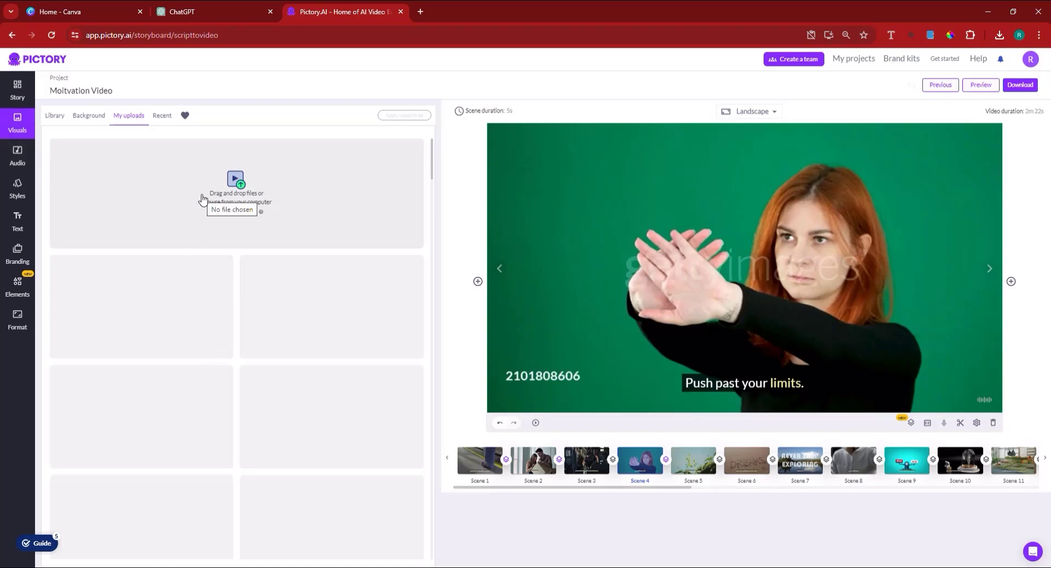
pyautogui.click(700, 384)
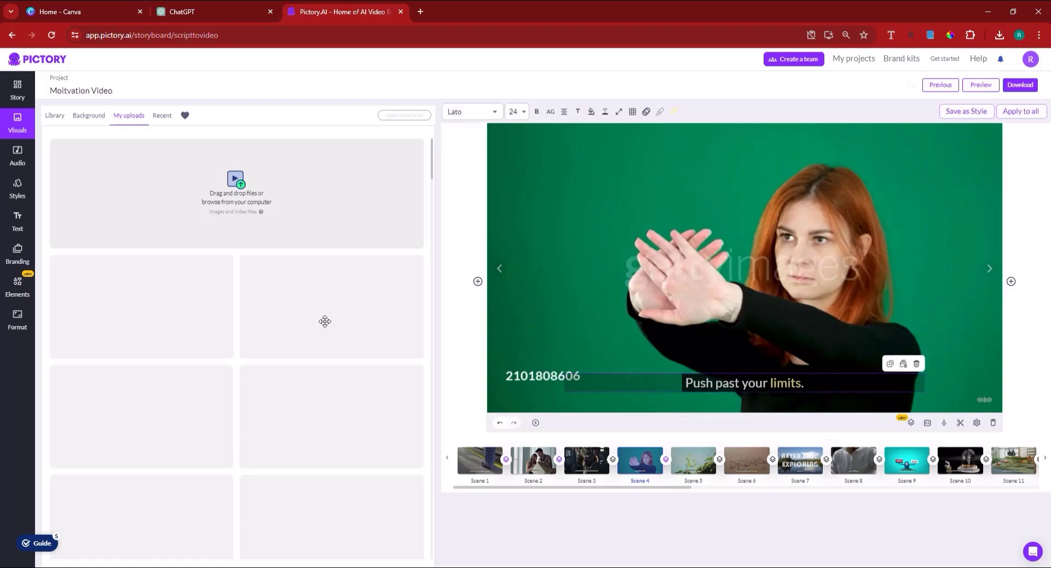
# Try adding a heading reading "WRITE" over scene 4, and delete it again.
pyautogui.click(3, 232)
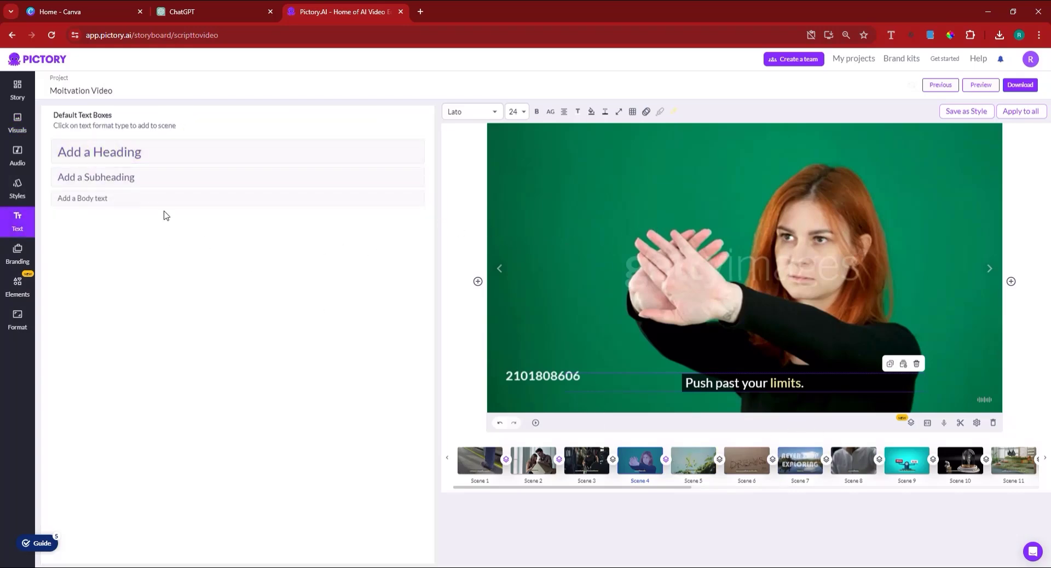
pyautogui.click(104, 160)
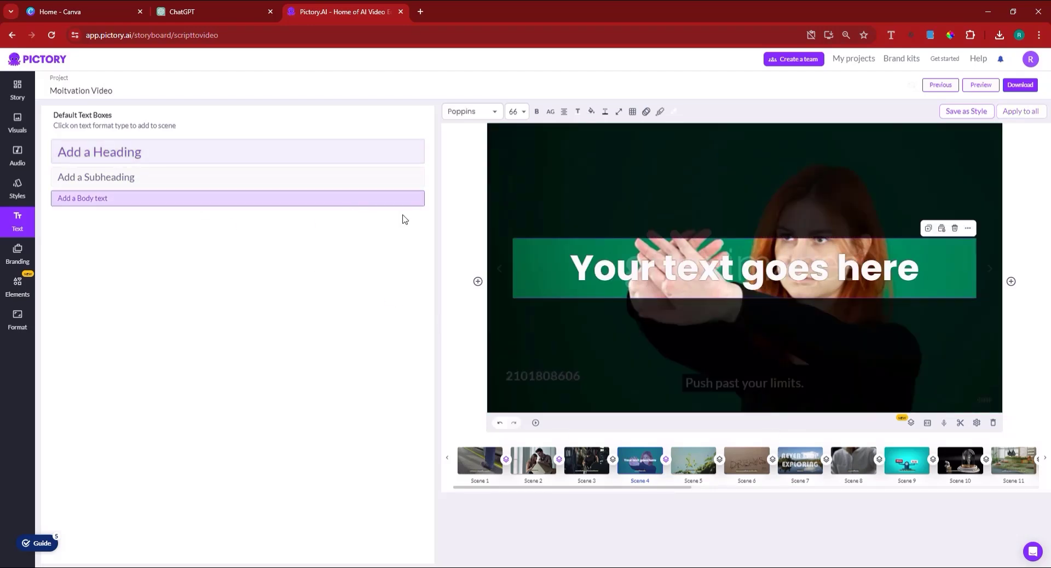
pyautogui.doubleClick(716, 248)
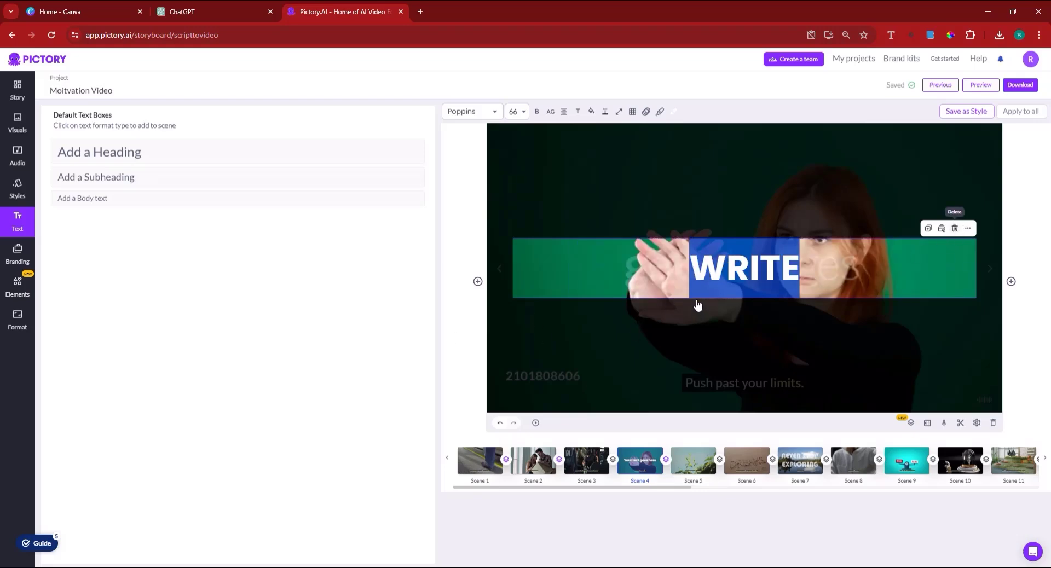
pyautogui.click(955, 228)
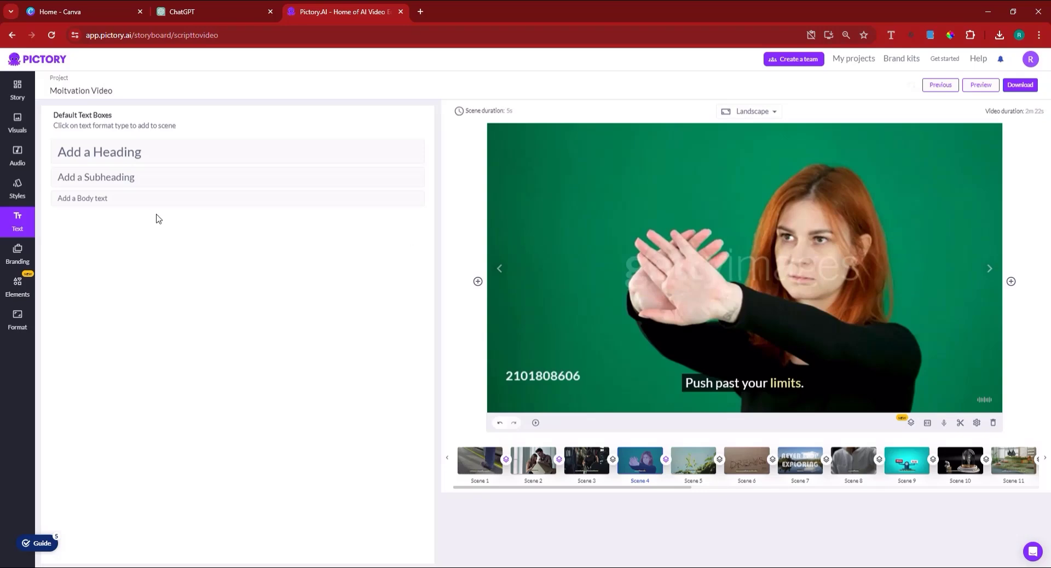
# Examine the branding setup, the video resolution and aspect ratio options, and the stickers, GIFs and emojis available for scenes.
pyautogui.click(21, 257)
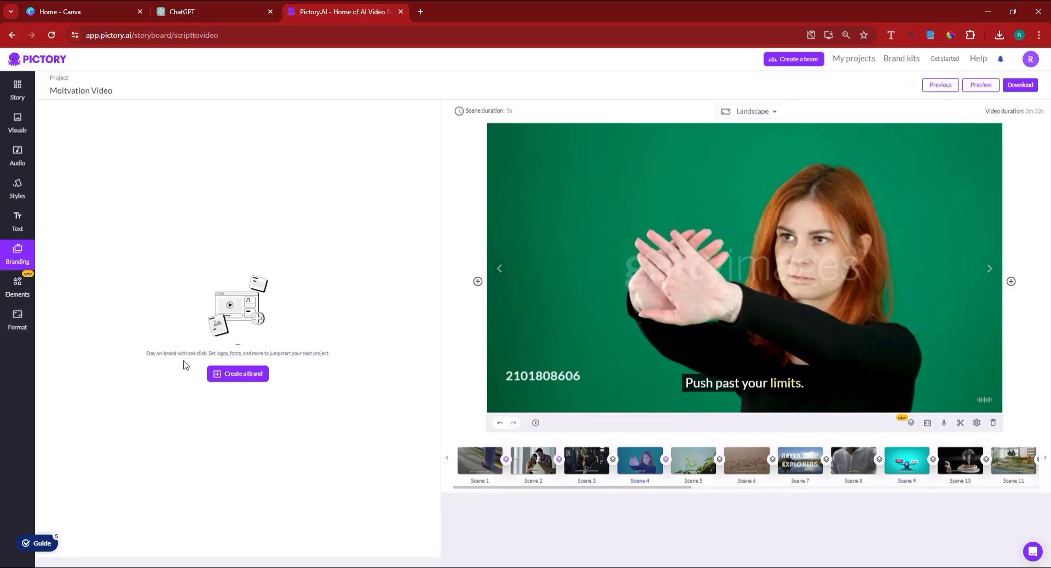
pyautogui.click(14, 327)
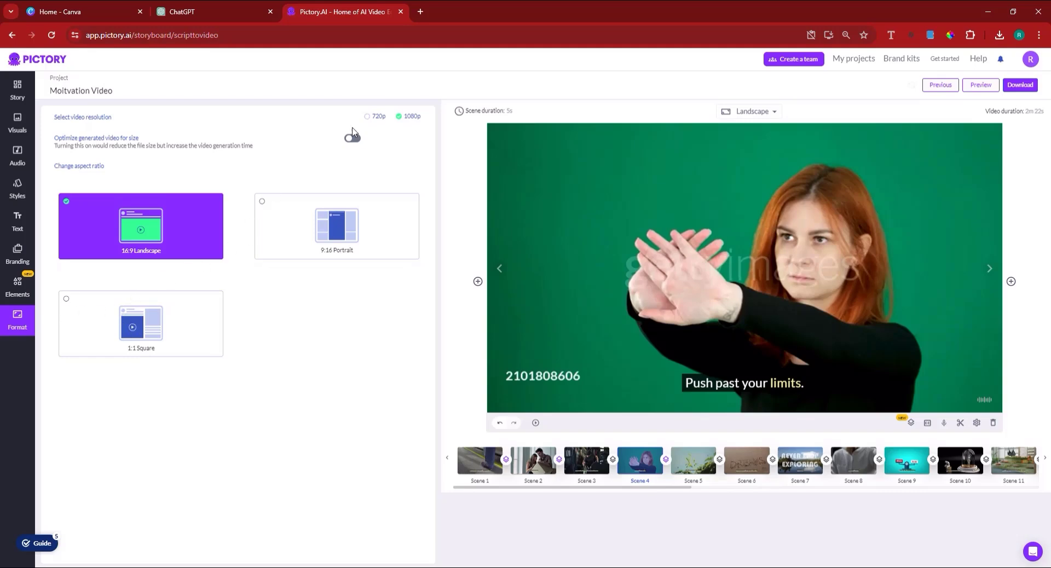
pyautogui.click(18, 284)
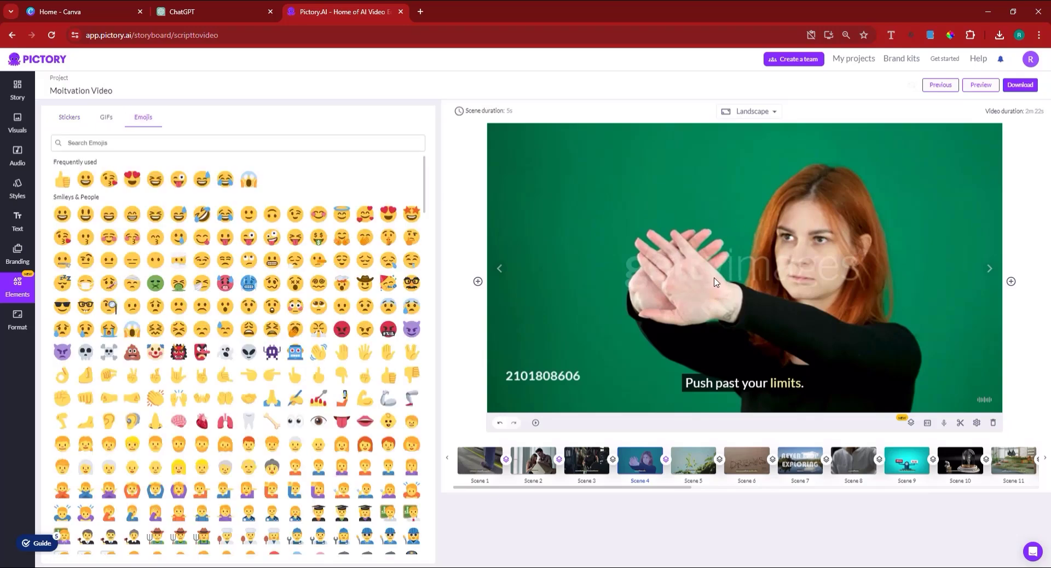
# Browse the caption styles library and apply the Standard retro style to the video's captions.
pyautogui.click(16, 186)
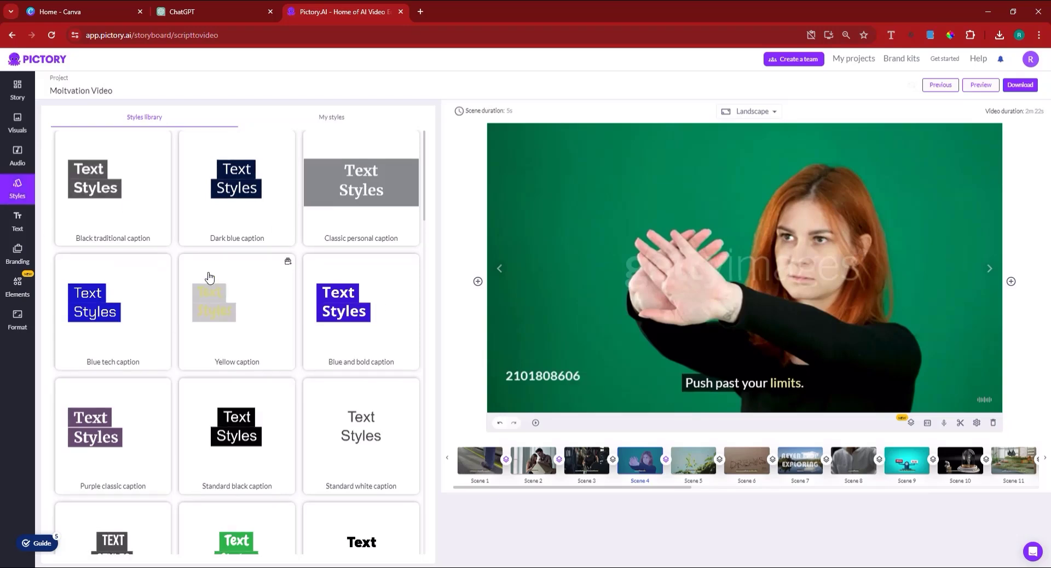
pyautogui.scroll(-1, 210, 278)
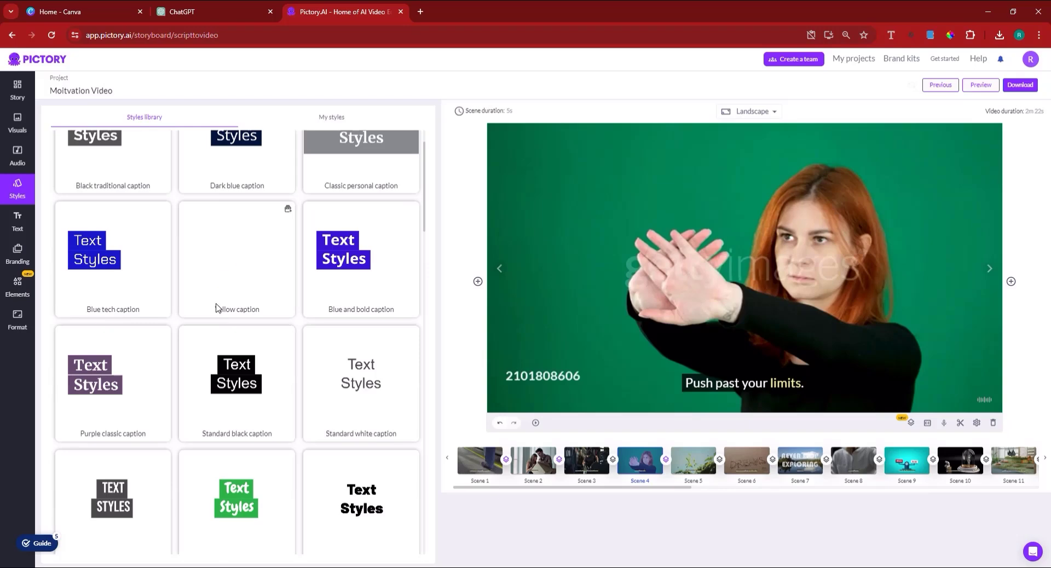
pyautogui.scroll(1, 218, 305)
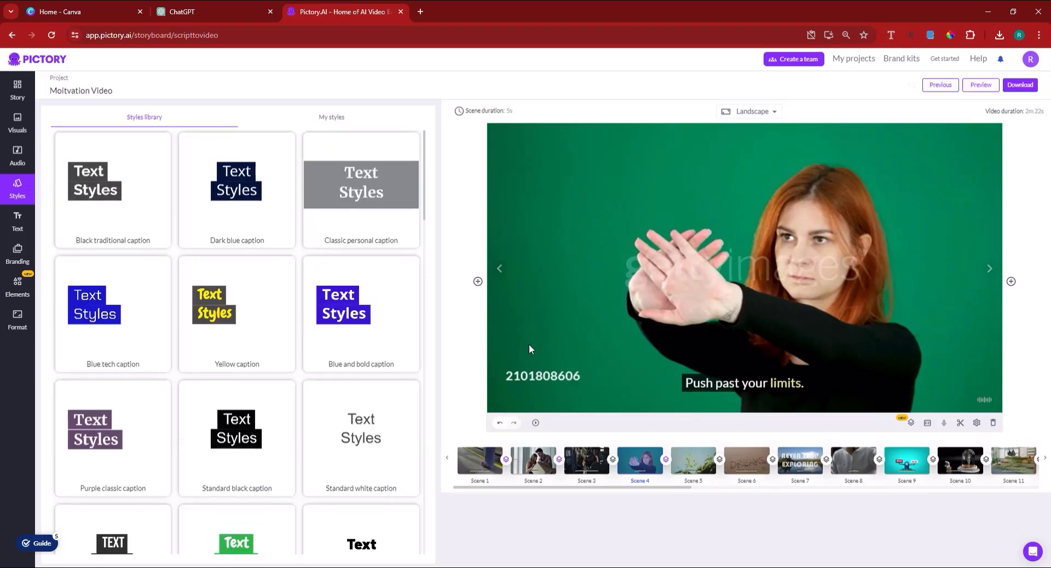
pyautogui.scroll(-1, 353, 317)
pyautogui.scroll(-7, 353, 317)
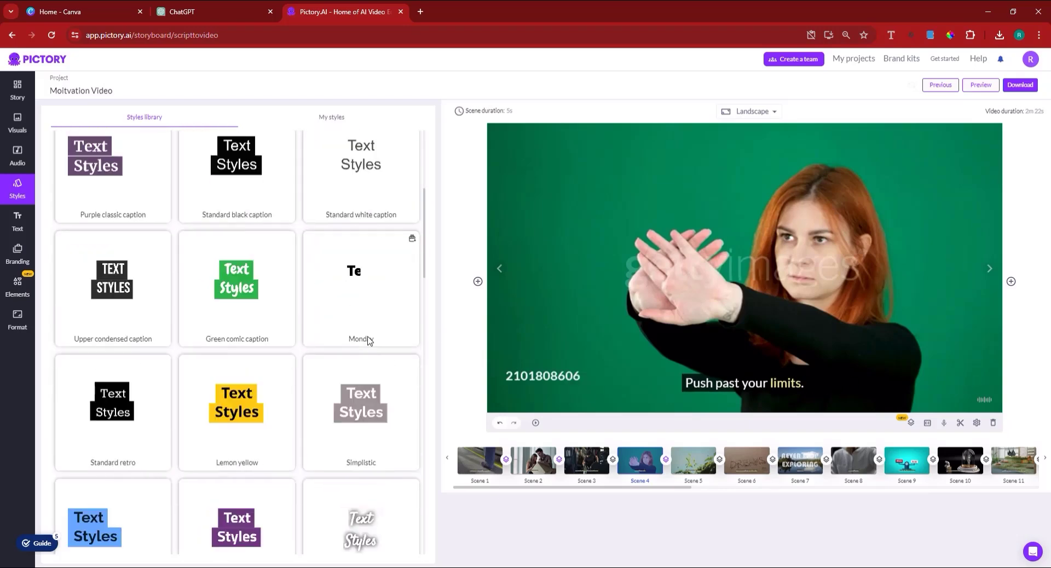
pyautogui.scroll(-2, 370, 340)
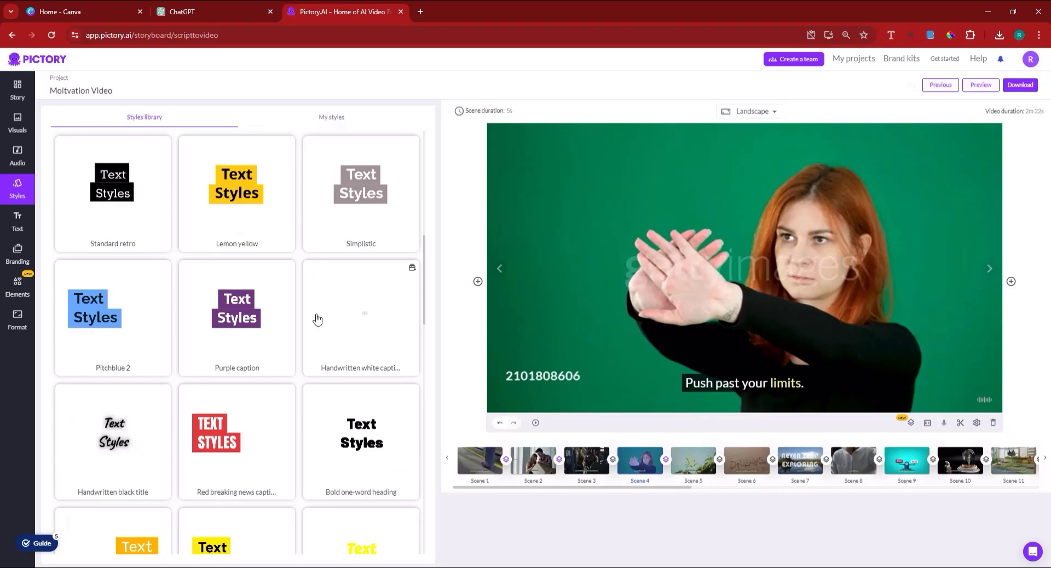
pyautogui.click(115, 192)
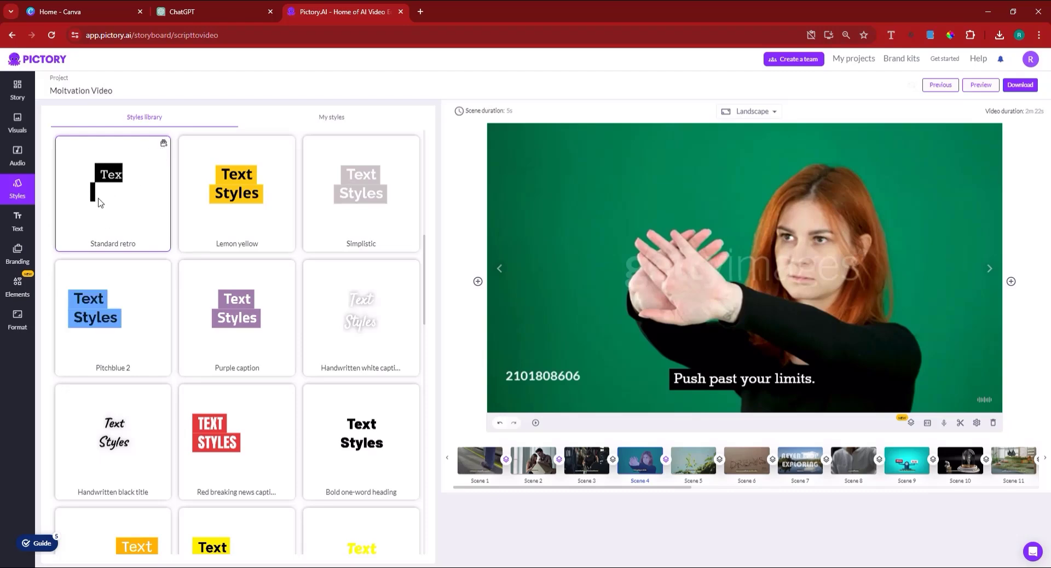
pyautogui.click(164, 144)
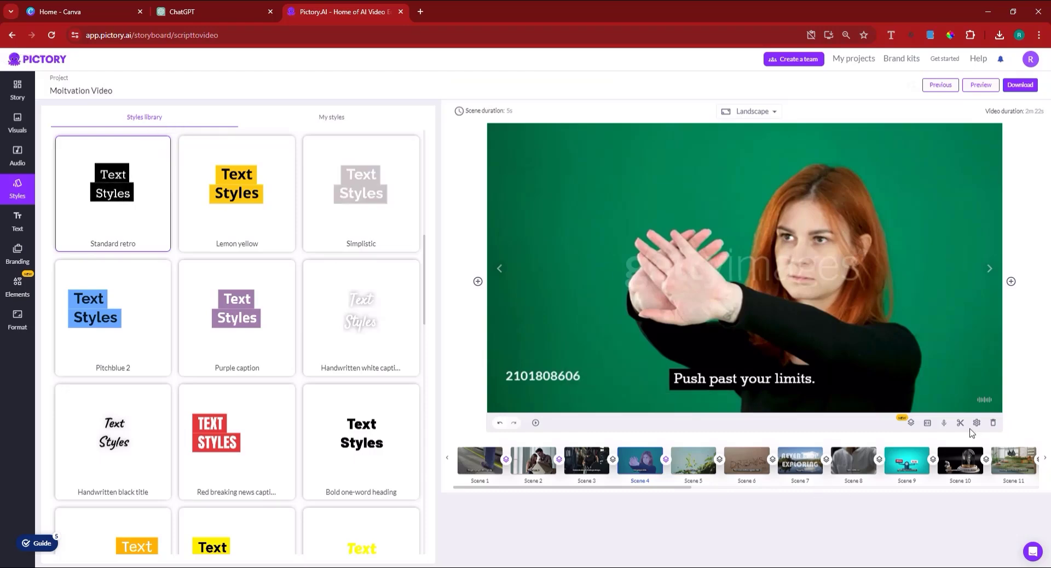
# Replace the background music track Big Win with The Now.
pyautogui.click(14, 157)
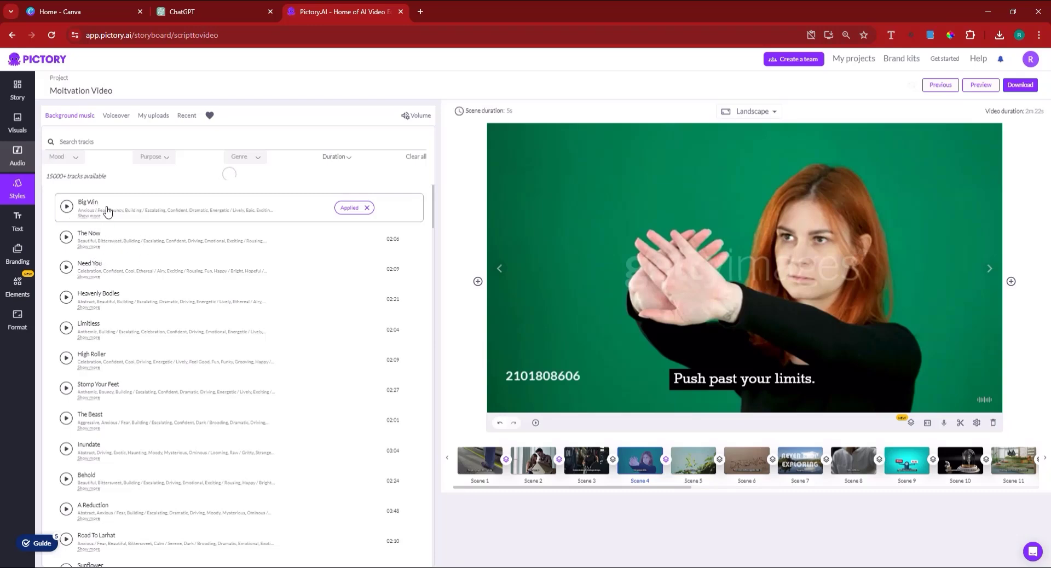
pyautogui.click(66, 206)
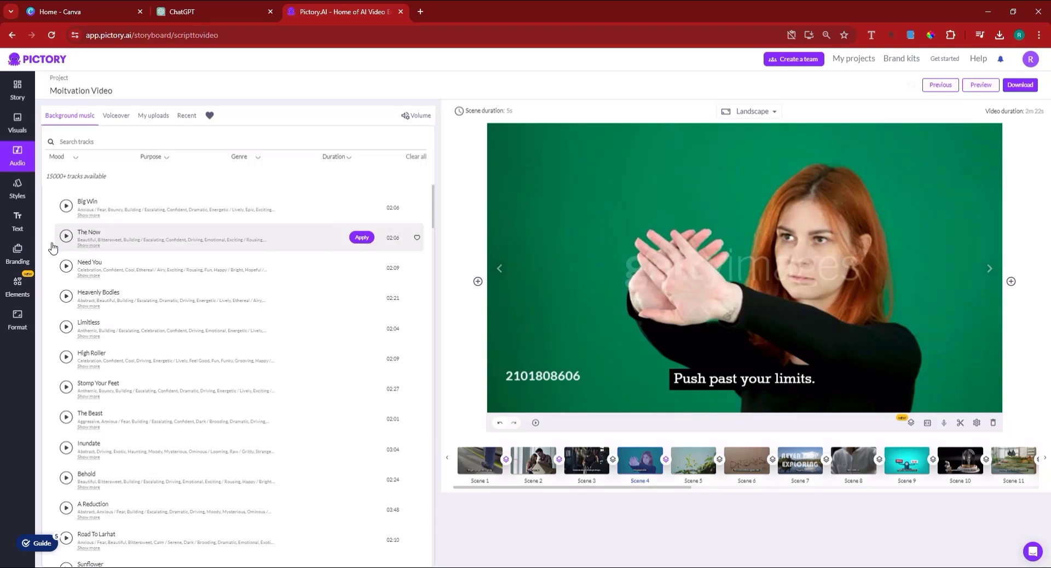
pyautogui.click(361, 239)
pyautogui.click(361, 237)
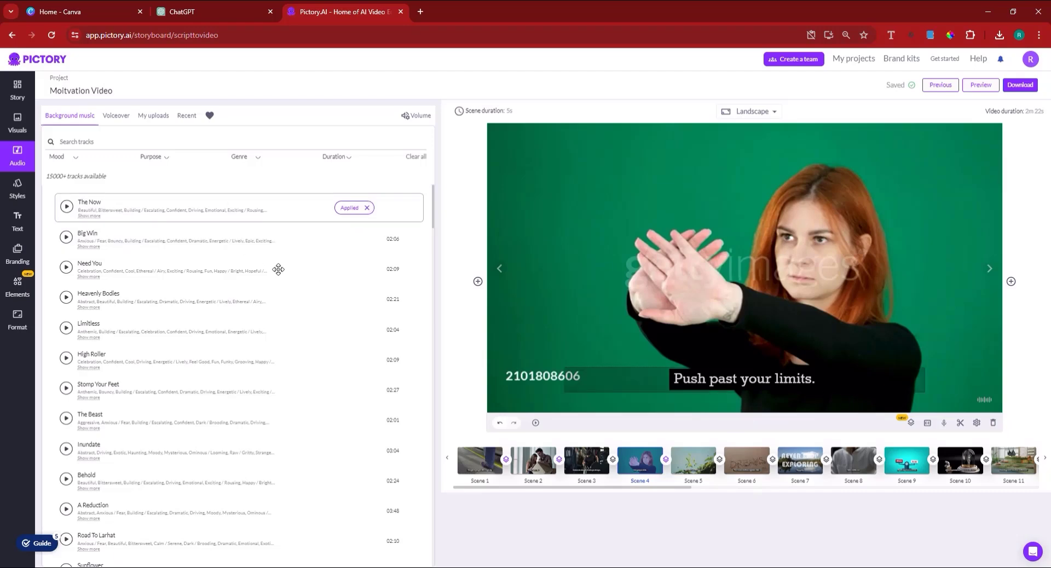
# Apply the premium ElevenLabs voice Arnold as the voiceover, and check scene 4's voice-over options and scene settings.
pyautogui.moveTo(279, 269)
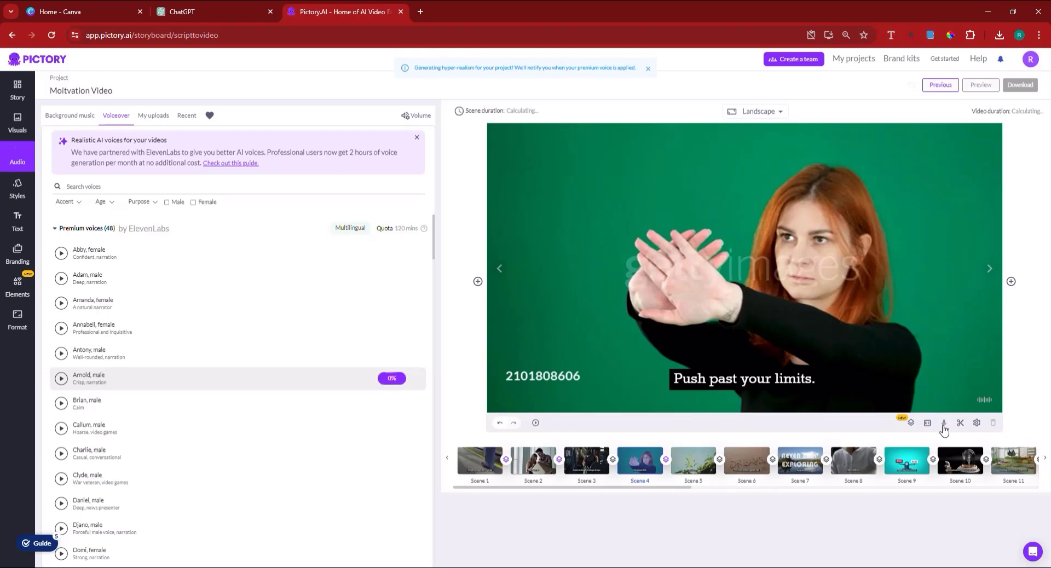
pyautogui.click(945, 425)
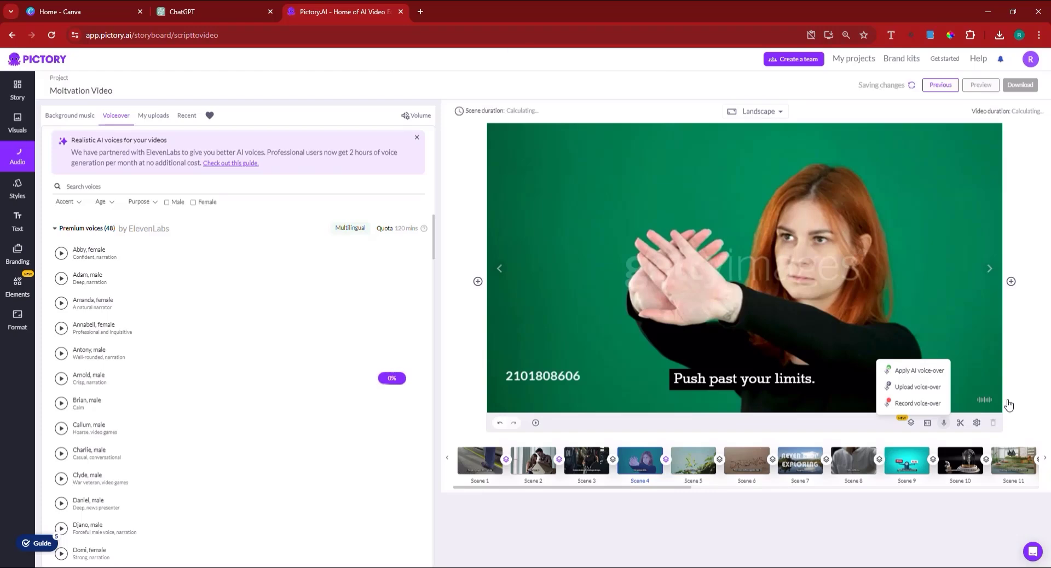
pyautogui.click(977, 424)
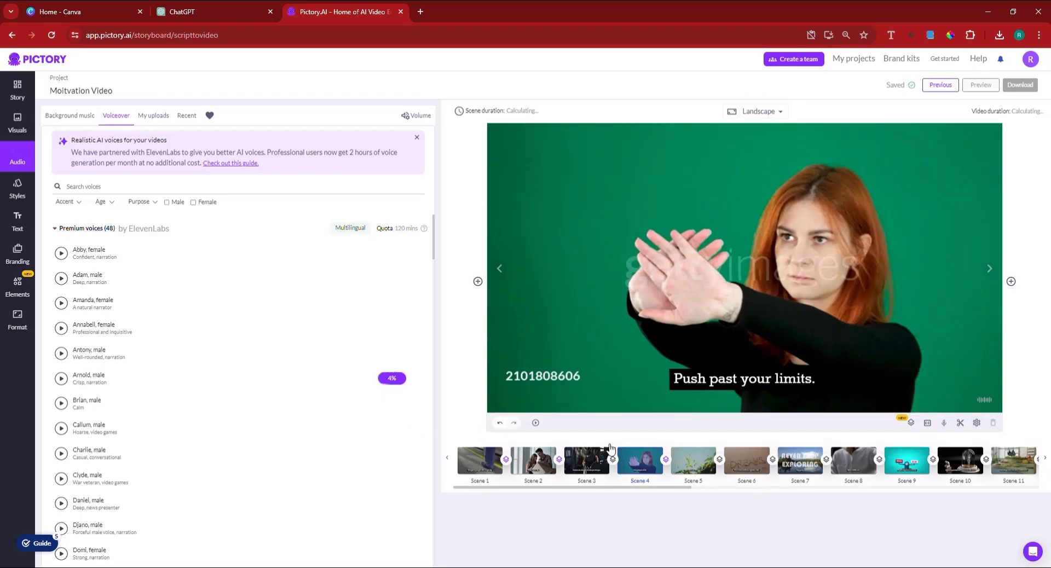
# Look through more of the premium voices and open the video's download options.
pyautogui.scroll(-7, 347, 382)
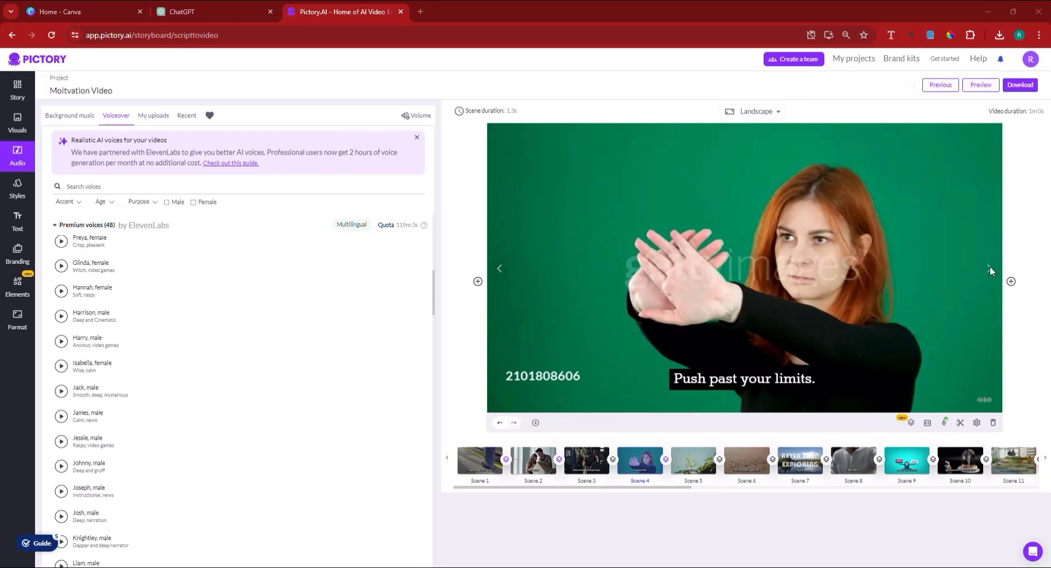
pyautogui.click(1010, 89)
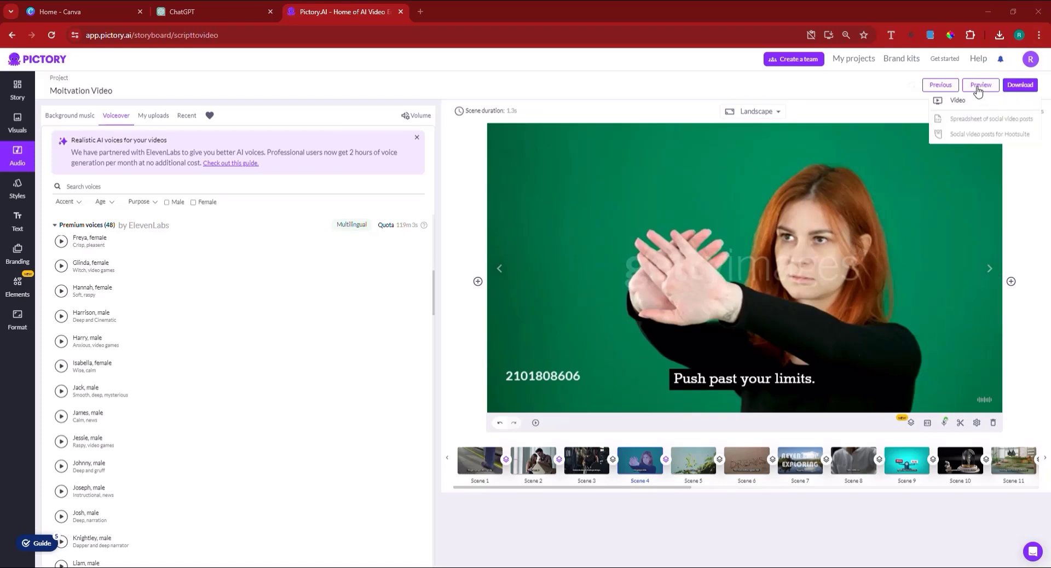